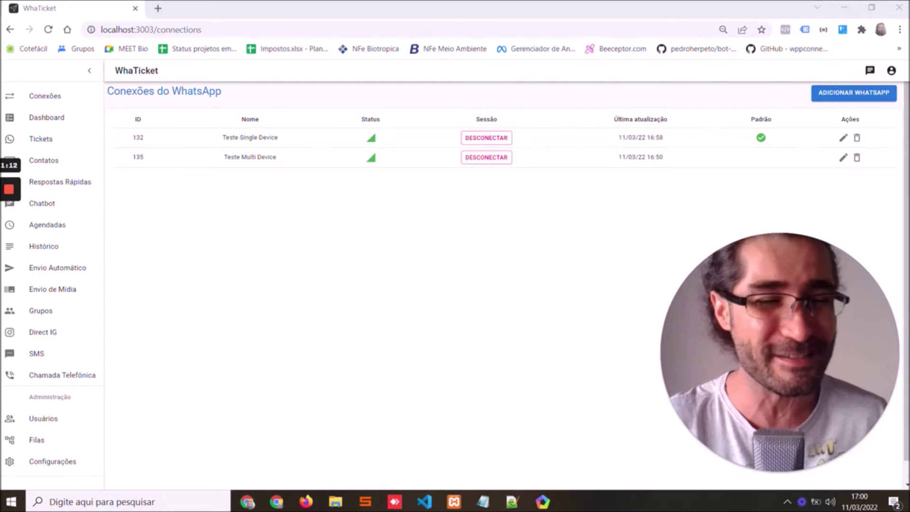
Open the Tickets inbox and check the waiting and in-progress ticket queues
{"action": "left_click", "coordinate": [714, 470]}
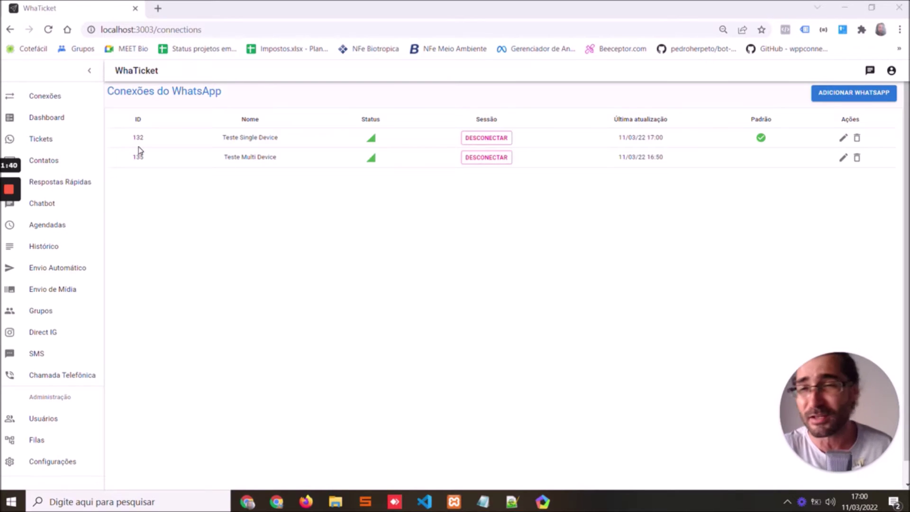
{"action": "left_click", "coordinate": [71, 144]}
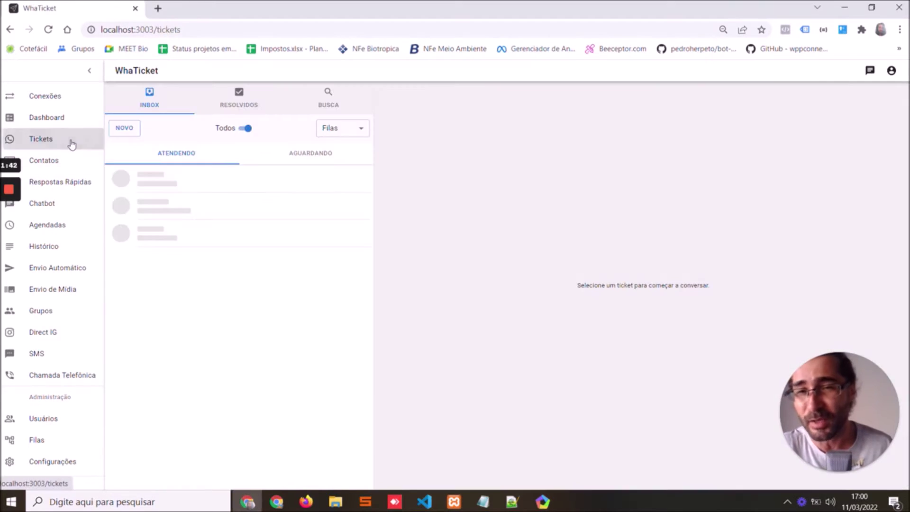
{"action": "left_click", "coordinate": [289, 160]}
{"action": "left_click", "coordinate": [187, 152]}
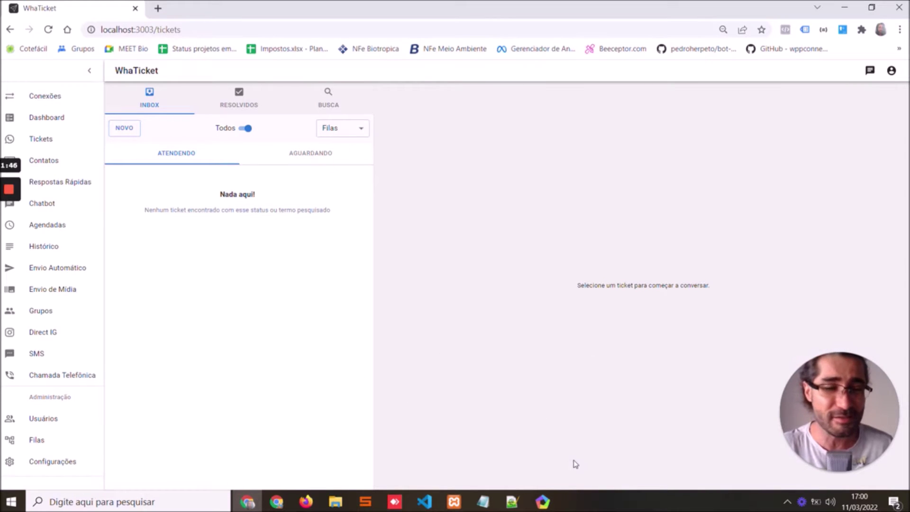
Send the test message 'Oi' to loomnatico from the emulator's WhatsApp
{"action": "left_click", "coordinate": [553, 507]}
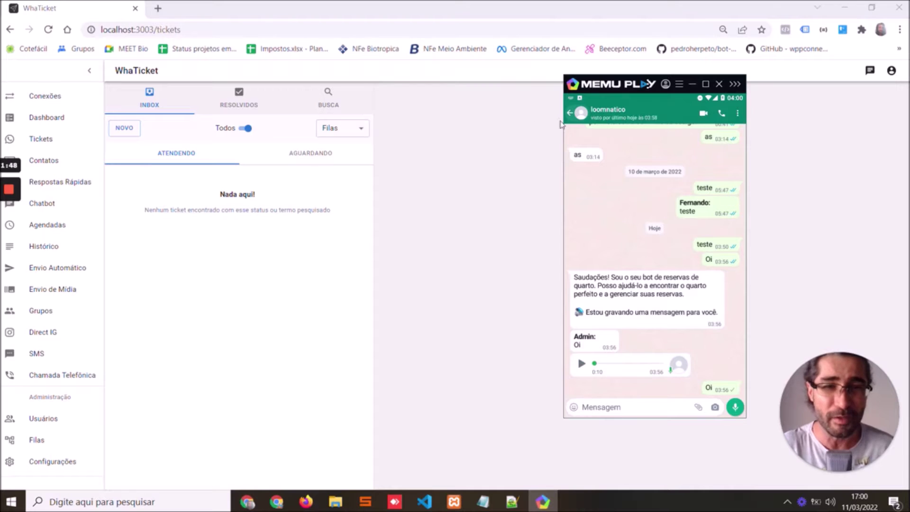
{"action": "left_click", "coordinate": [570, 113]}
{"action": "left_click", "coordinate": [659, 165]}
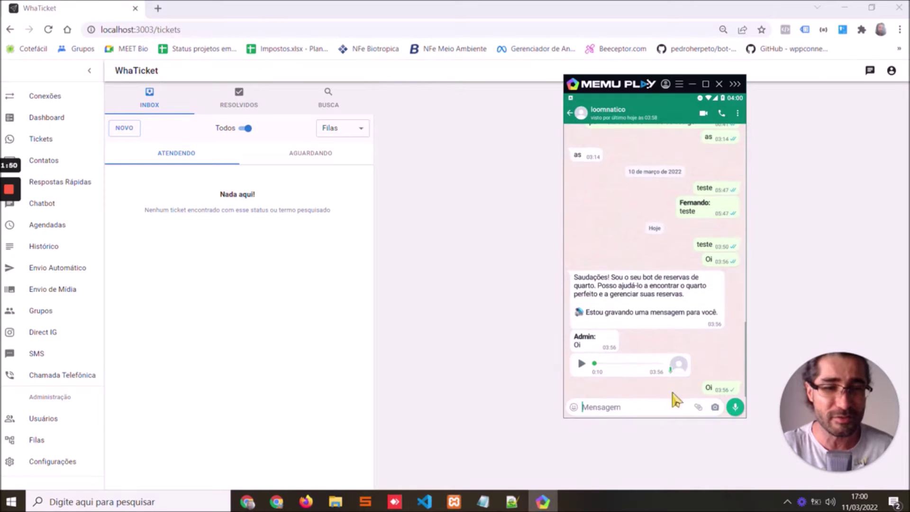
{"action": "type", "text": "Oi"}
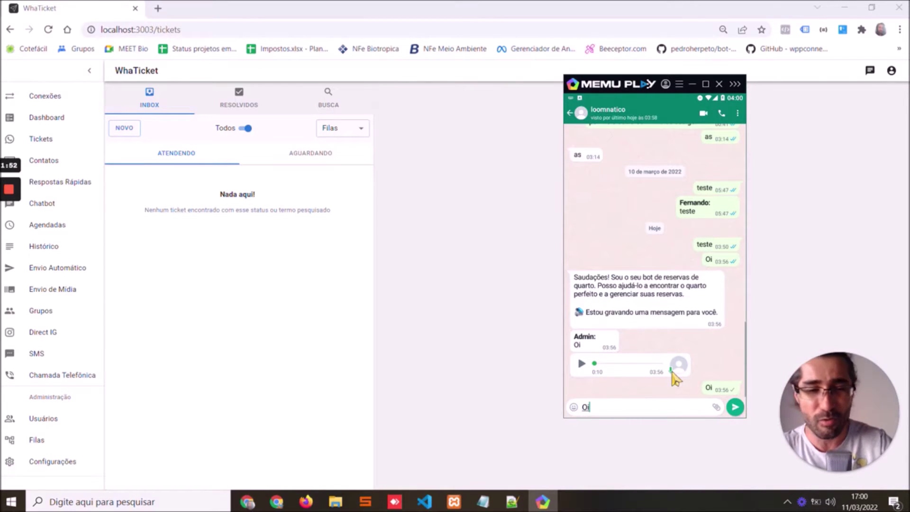
{"action": "left_click", "coordinate": [735, 407]}
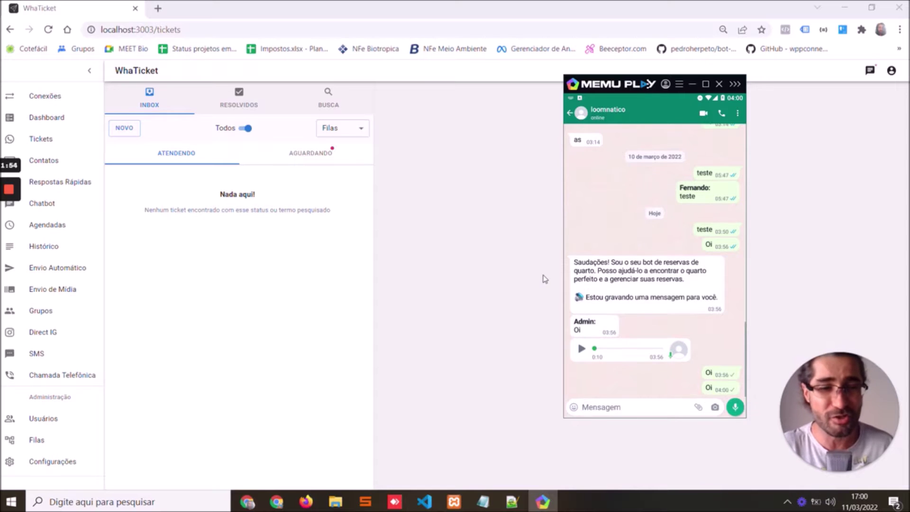
Accept the waiting Loomnatico ZDG ticket and open it as ticket #77
{"action": "left_click", "coordinate": [313, 152]}
{"action": "left_click", "coordinate": [254, 178]}
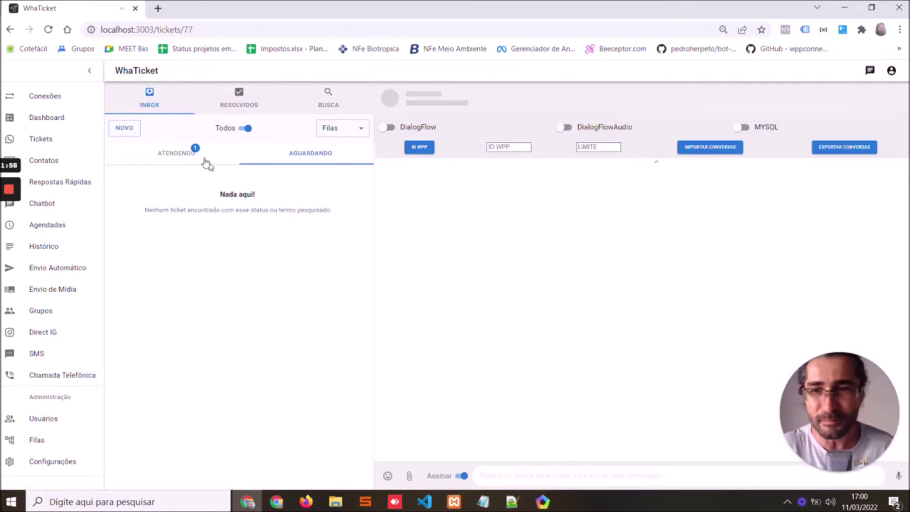
{"action": "left_click", "coordinate": [176, 153]}
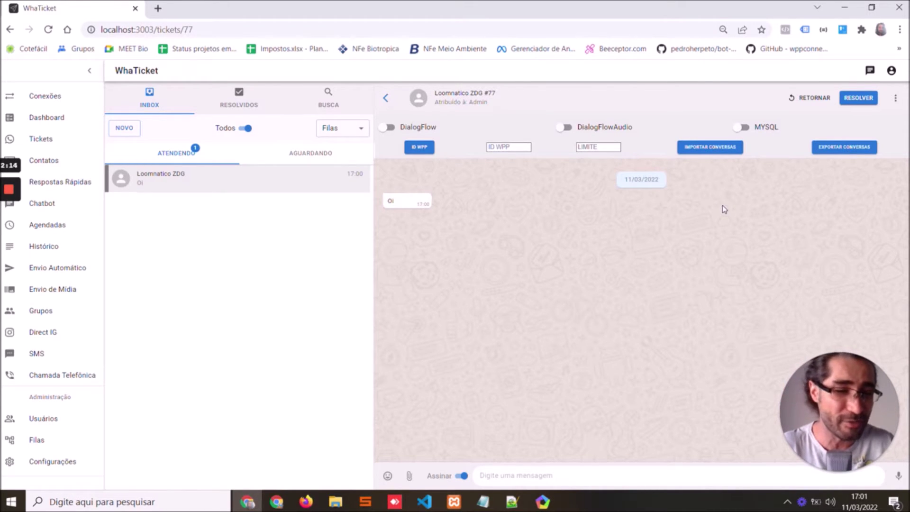
Turn DialogFlow on for the Loomnatico ZDG ticket and confirm the alert
{"action": "left_click", "coordinate": [45, 96]}
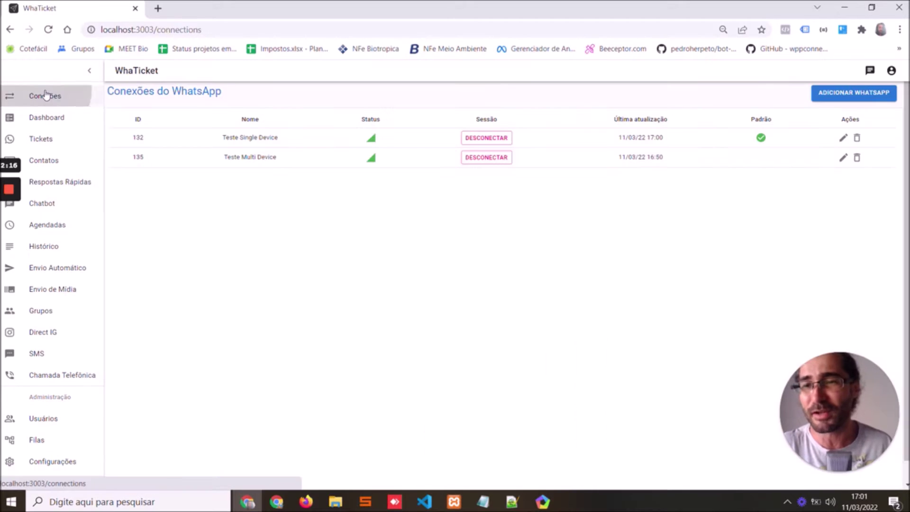
{"action": "left_click", "coordinate": [76, 139]}
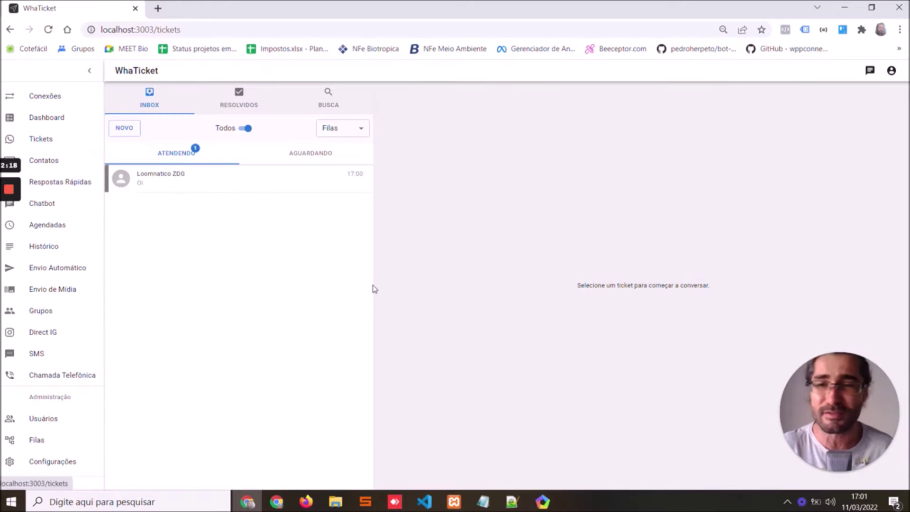
{"action": "left_click", "coordinate": [277, 186]}
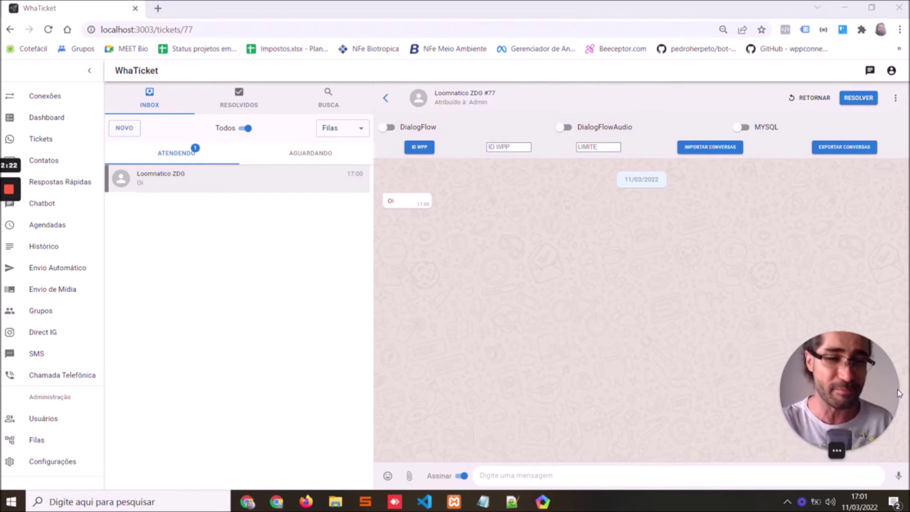
{"action": "left_click", "coordinate": [387, 132]}
{"action": "left_click", "coordinate": [560, 111]}
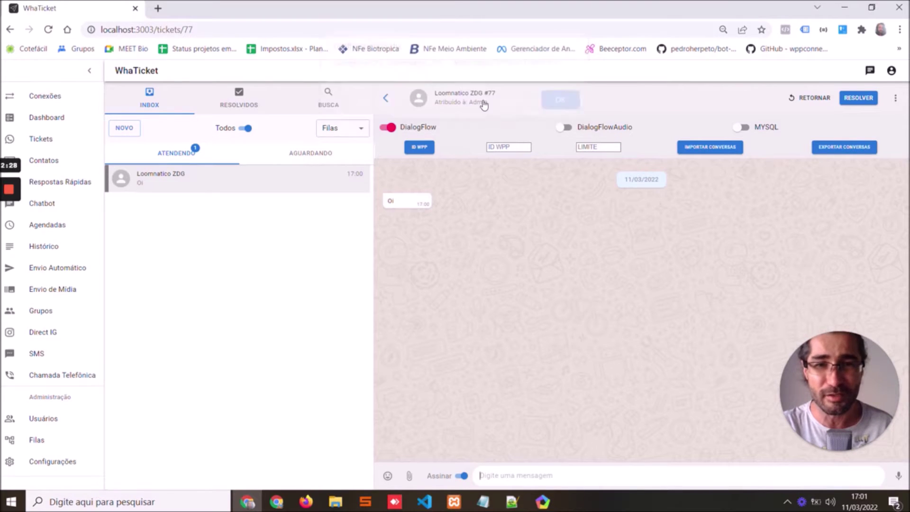
Send 'Estou precisando de ajuda.' to the bot from the emulator's WhatsApp
{"action": "left_click", "coordinate": [543, 502]}
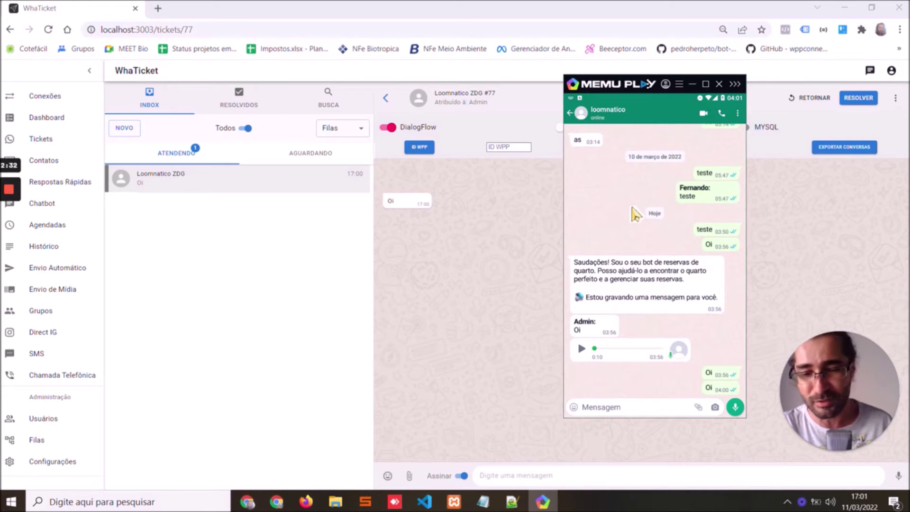
{"action": "type", "text": "Estou"}
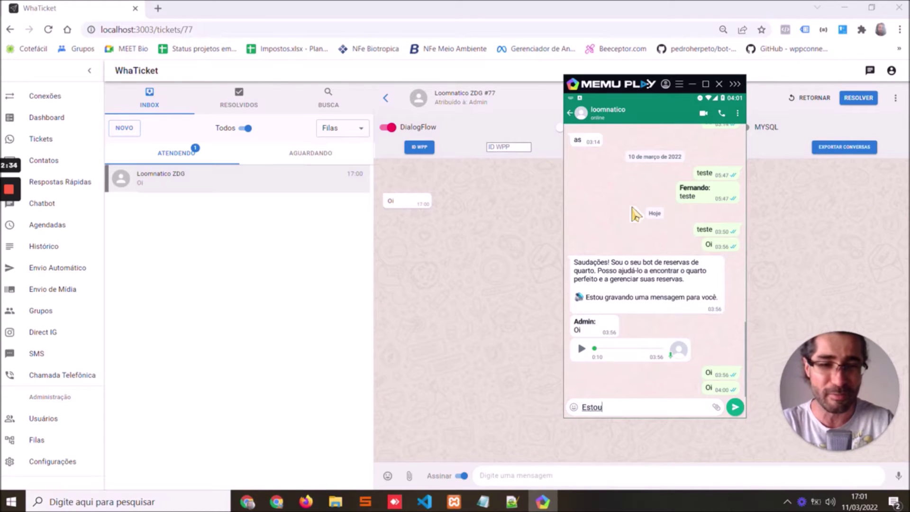
{"action": "type", "text": " prec"}
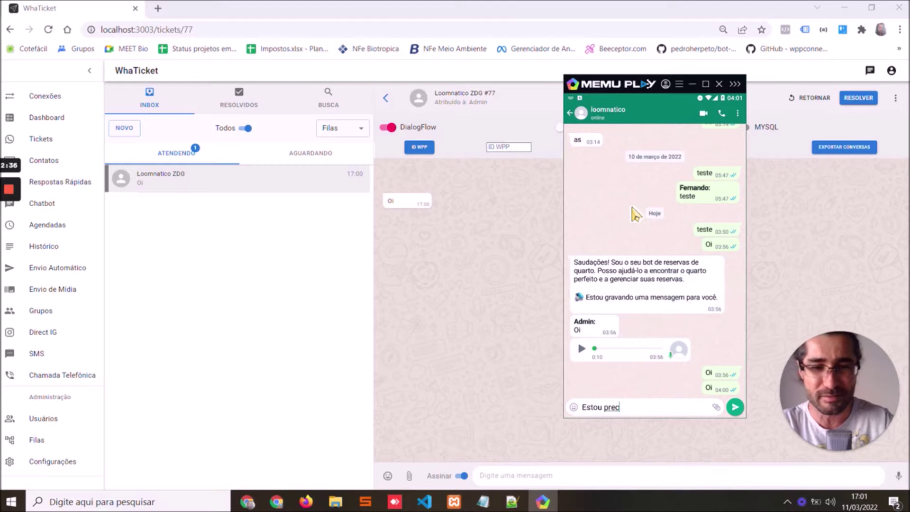
{"action": "type", "text": "isando de"}
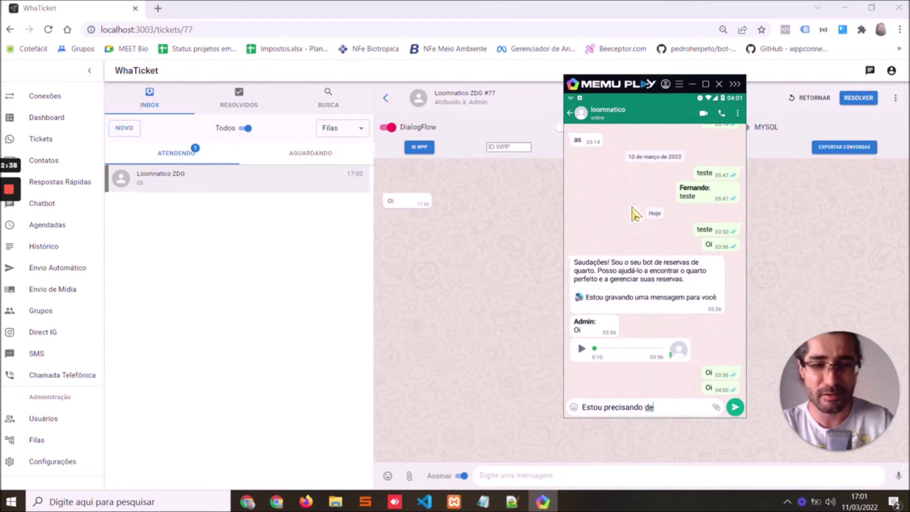
{"action": "type", "text": " ajuda."}
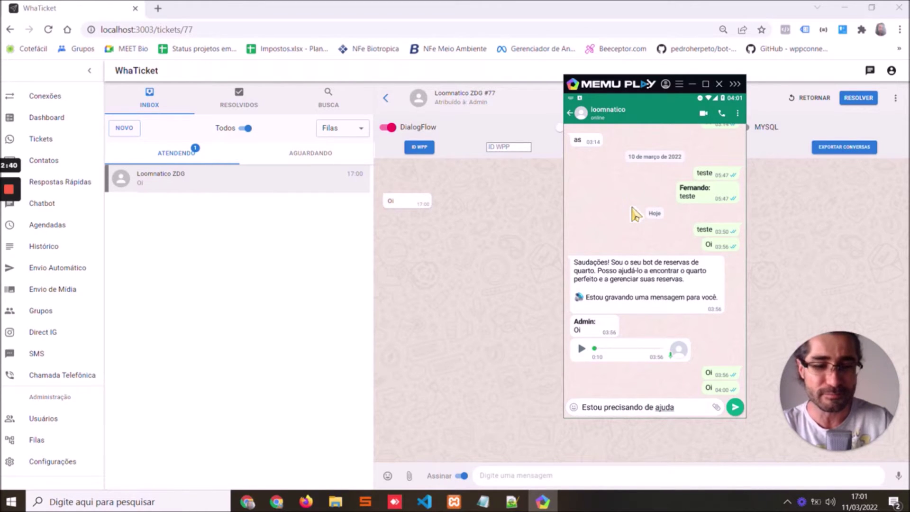
{"action": "left_click", "coordinate": [735, 408]}
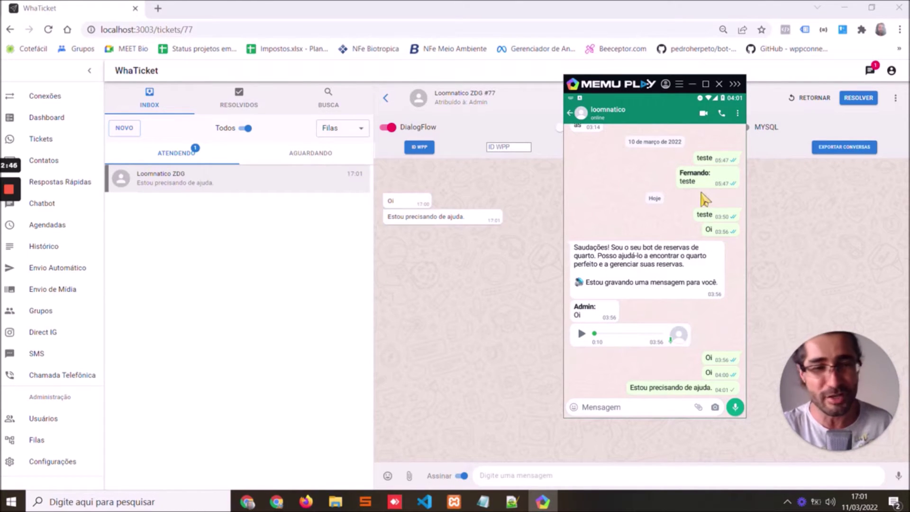
{"action": "left_click", "coordinate": [527, 286]}
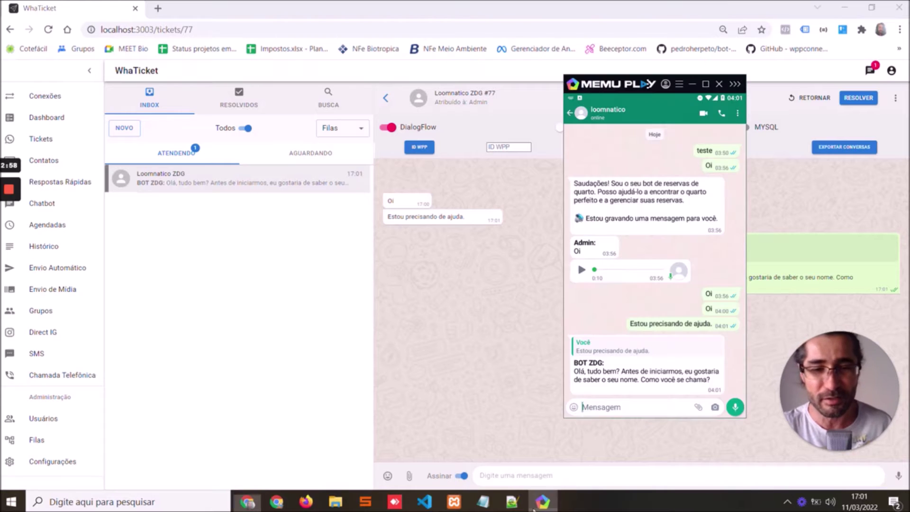
Reply to the bot with a first name from the emulator's WhatsApp
{"action": "key", "text": "alt+Tab"}
{"action": "type", "text": "Pedro"}
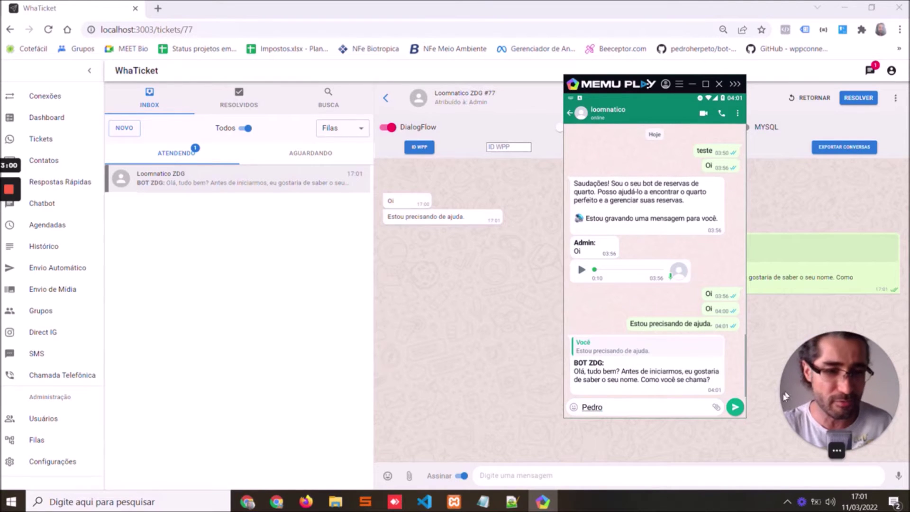
{"action": "left_click", "coordinate": [735, 408]}
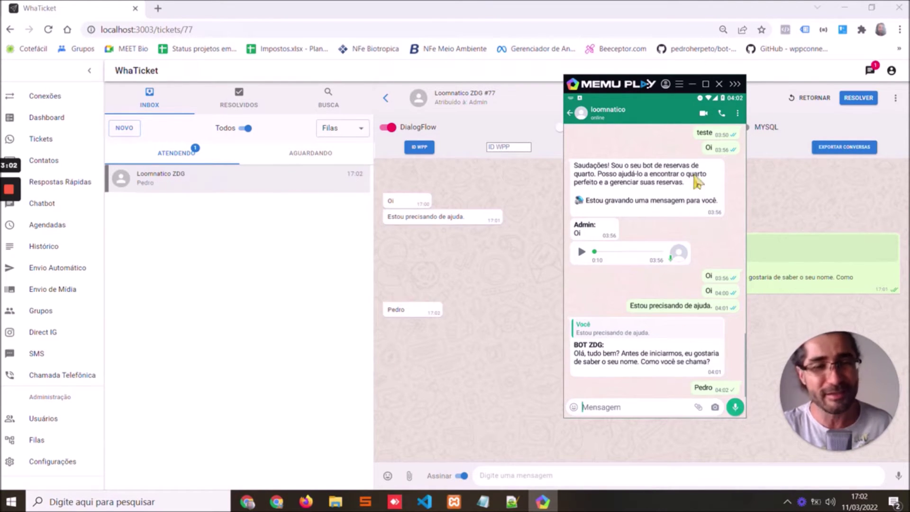
{"action": "left_click", "coordinate": [692, 84]}
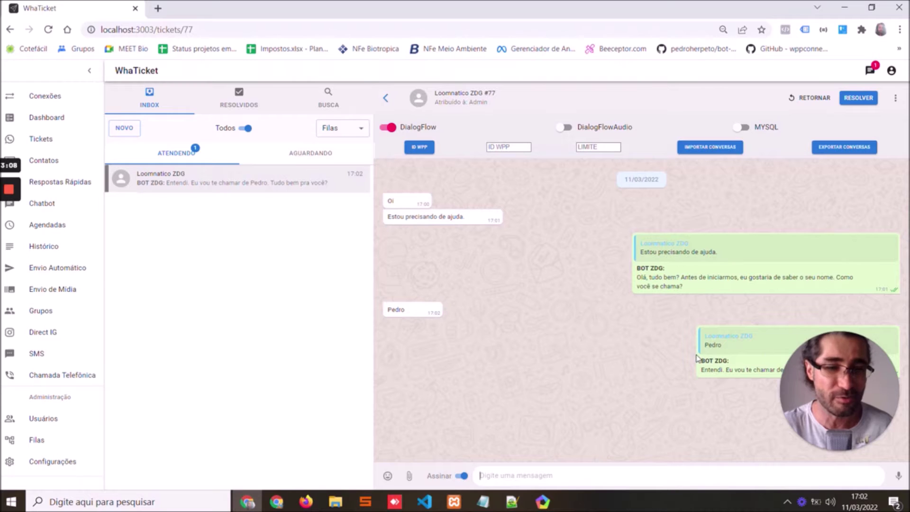
Switch DialogFlow off for ticket #77 and dismiss the alert
{"action": "left_click", "coordinate": [864, 376]}
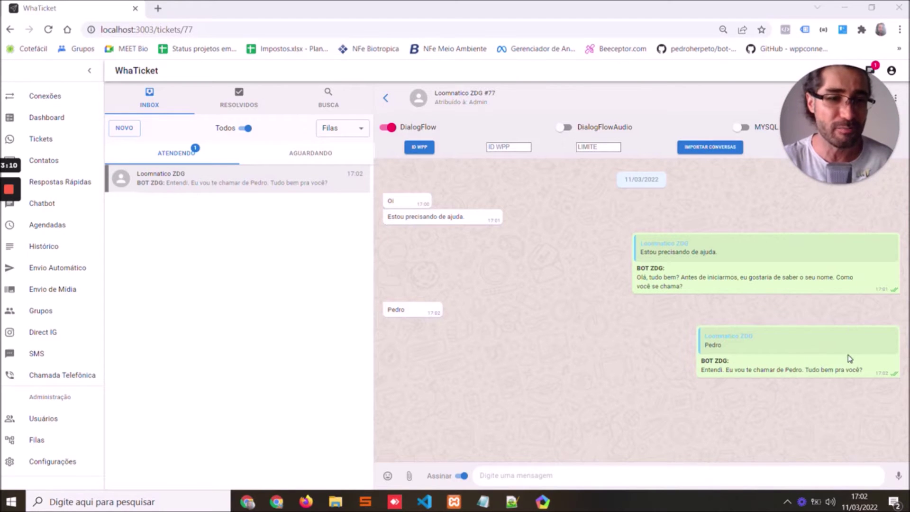
{"action": "left_click", "coordinate": [849, 127]}
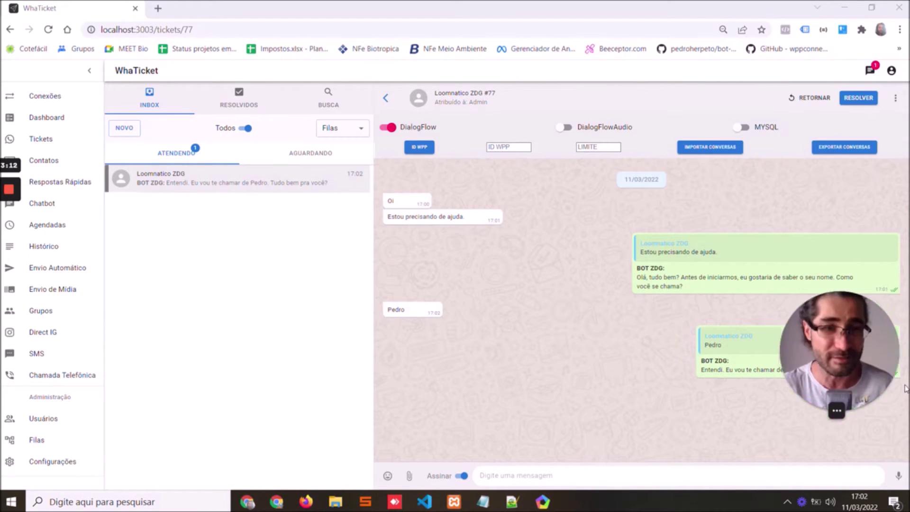
{"action": "left_click", "coordinate": [388, 127]}
{"action": "key", "text": "Return"}
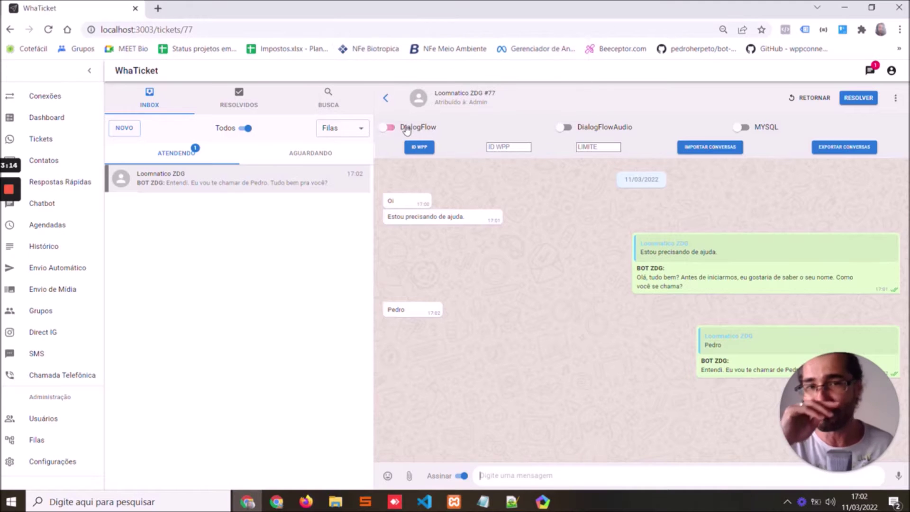
Enable DialogFlowAudio on ticket #77, then send 'Sim' from the emulator's WhatsApp
{"action": "left_click", "coordinate": [575, 131]}
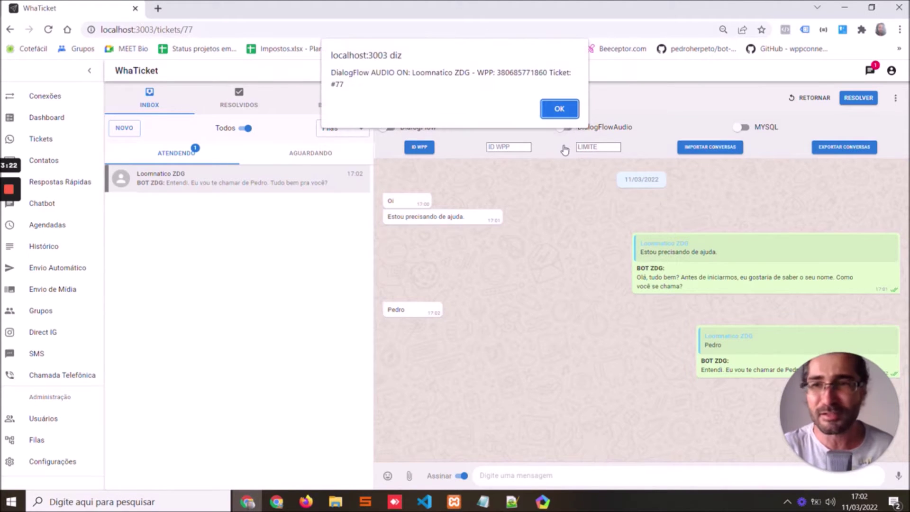
{"action": "key", "text": "Return"}
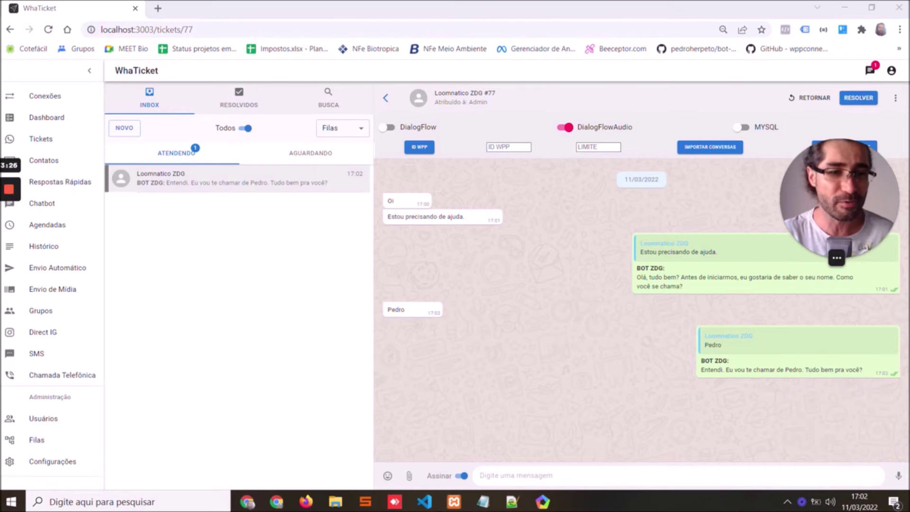
{"action": "left_click", "coordinate": [547, 506]}
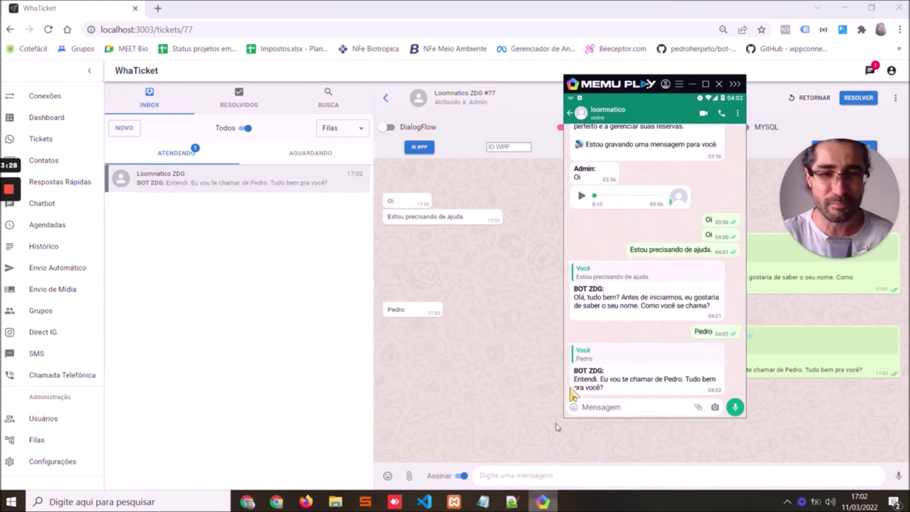
{"action": "type", "text": "Sim"}
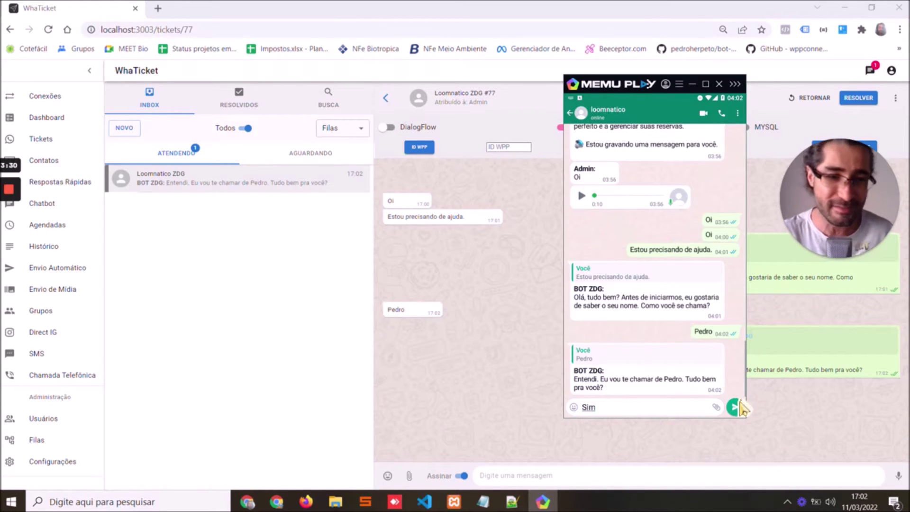
{"action": "left_click", "coordinate": [735, 407]}
{"action": "left_click", "coordinate": [692, 86]}
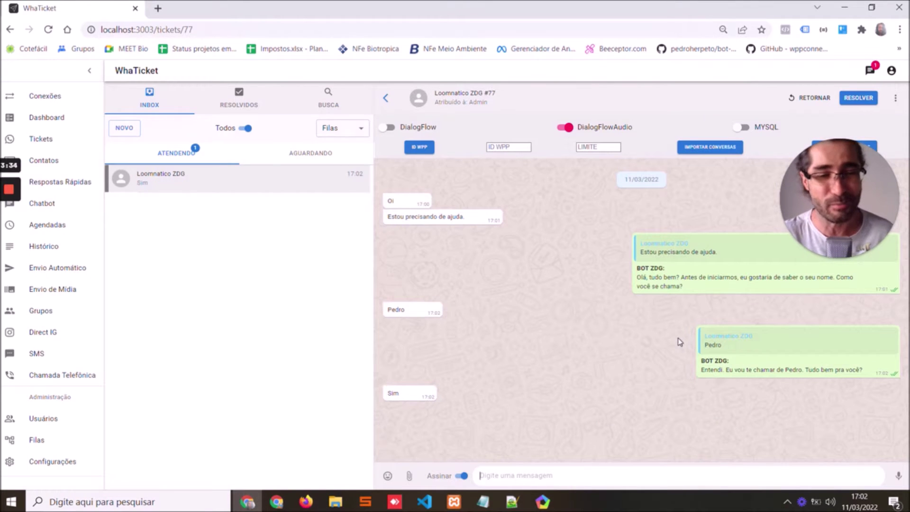
View handleSendMessage in TicketActionButtons index.js in VS Code, then return to the ticket chat
{"action": "left_click", "coordinate": [429, 505]}
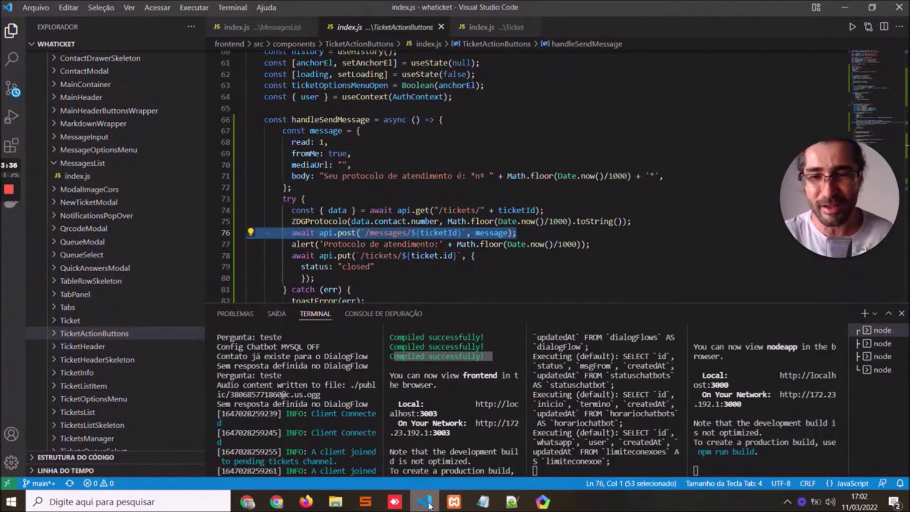
{"action": "left_click", "coordinate": [430, 505]}
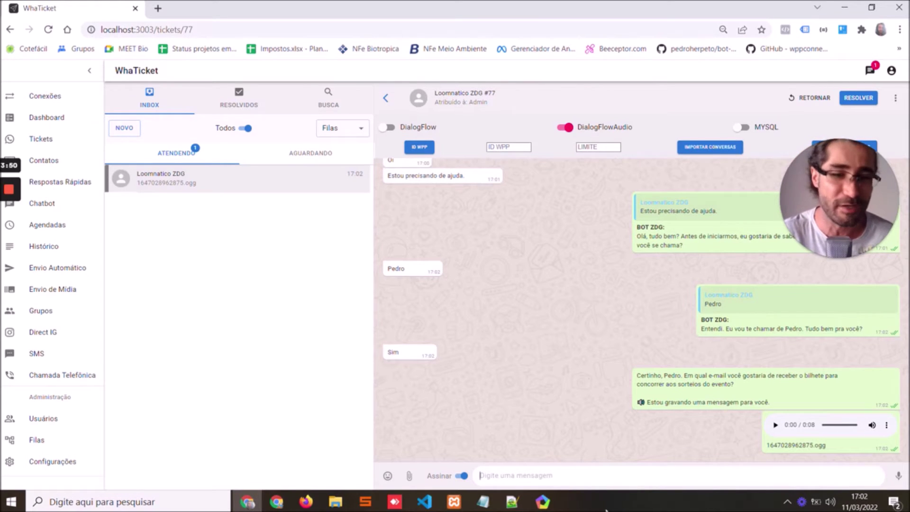
Play the bot's .ogg audio reply in ticket #77
{"action": "left_click", "coordinate": [542, 501]}
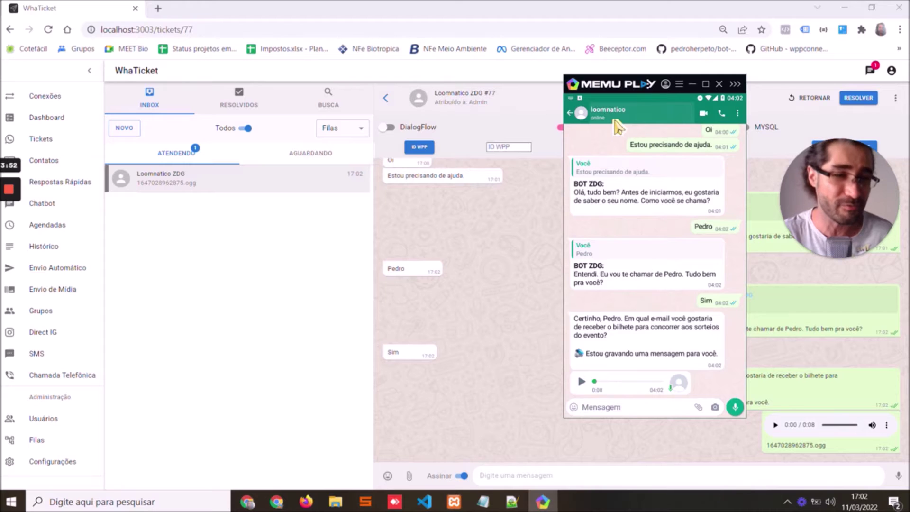
{"action": "left_click", "coordinate": [752, 417]}
{"action": "left_click", "coordinate": [776, 425]}
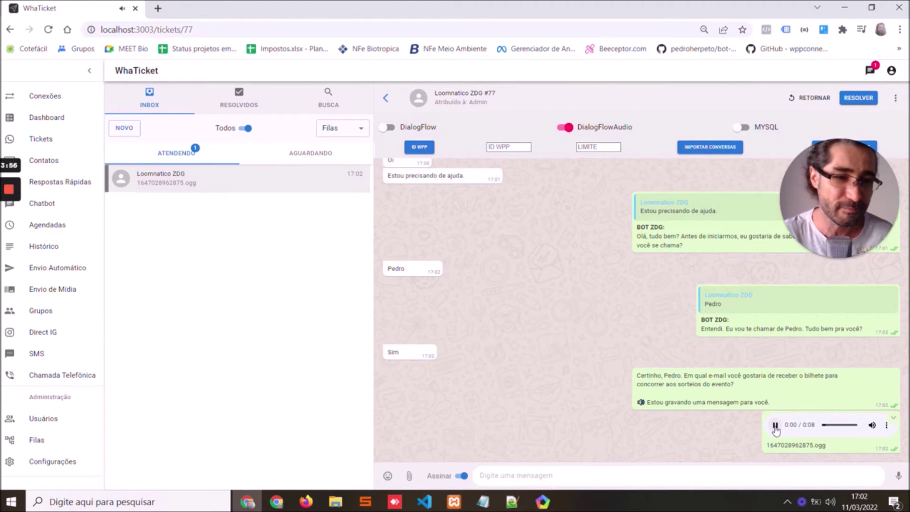
Send the contact's e-mail address to the bot from the emulator's WhatsApp
{"action": "left_click", "coordinate": [543, 502]}
{"action": "left_click_drag", "start_coordinate": [580, 81], "coordinate": [204, 111]}
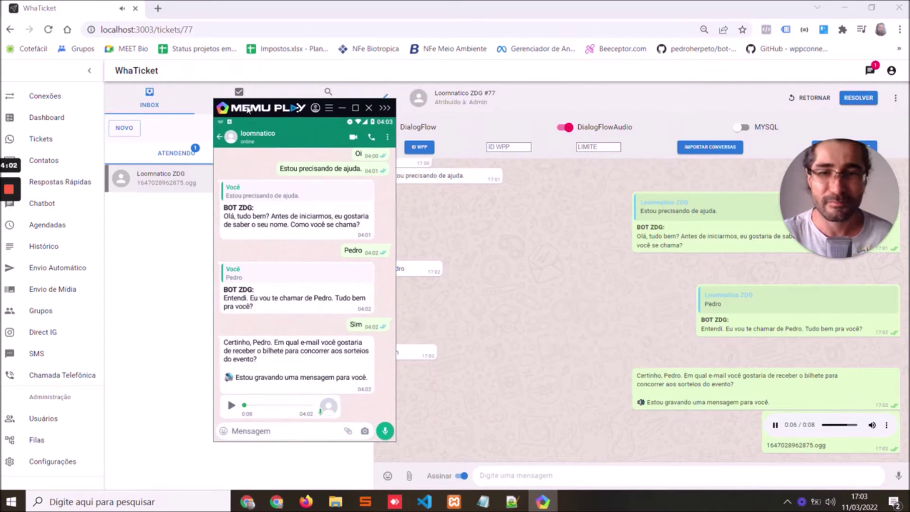
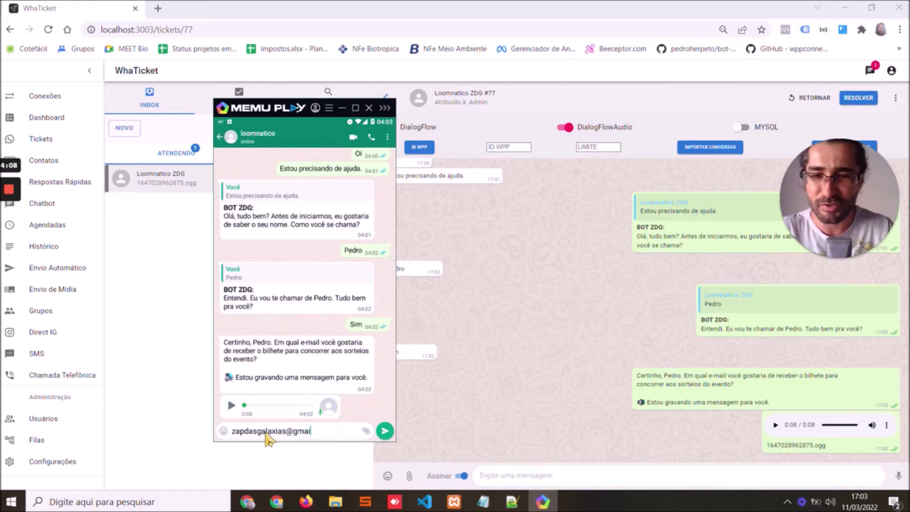
{"action": "key", "text": "Return"}
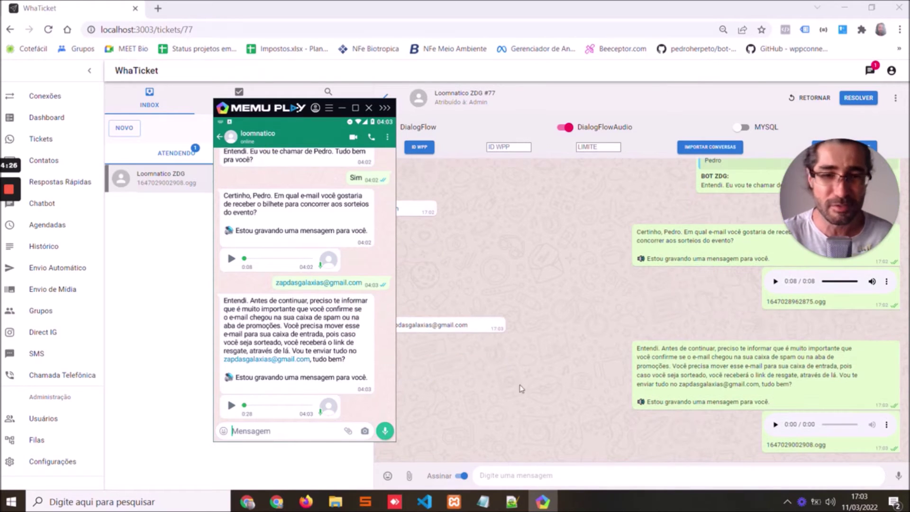
Play the bot's newest audio reply in the ticket #77 chat
{"action": "left_click", "coordinate": [531, 388]}
{"action": "left_click", "coordinate": [775, 425]}
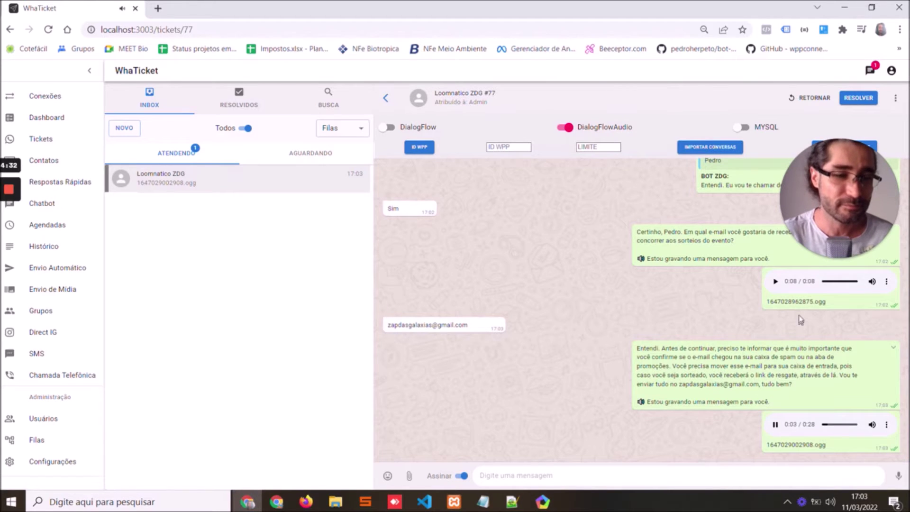
{"action": "mouse_move", "coordinate": [831, 184]}
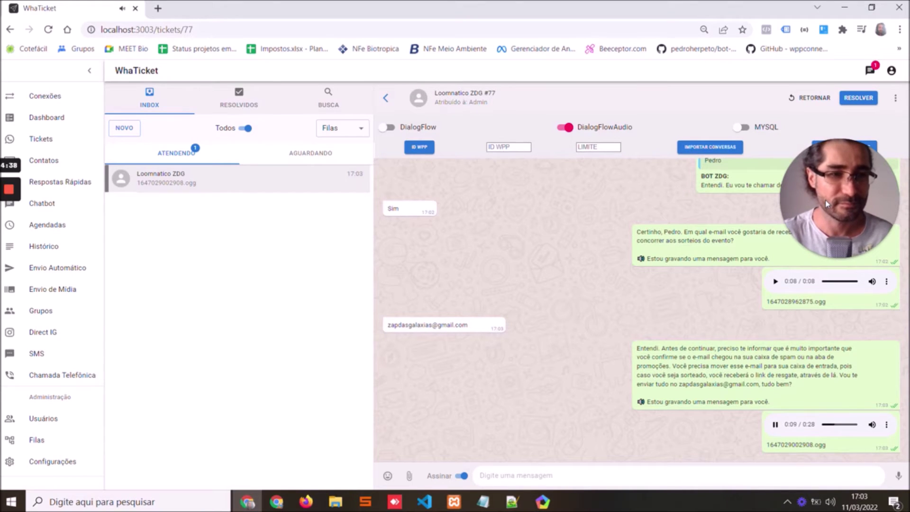
{"action": "mouse_move", "coordinate": [831, 202]}
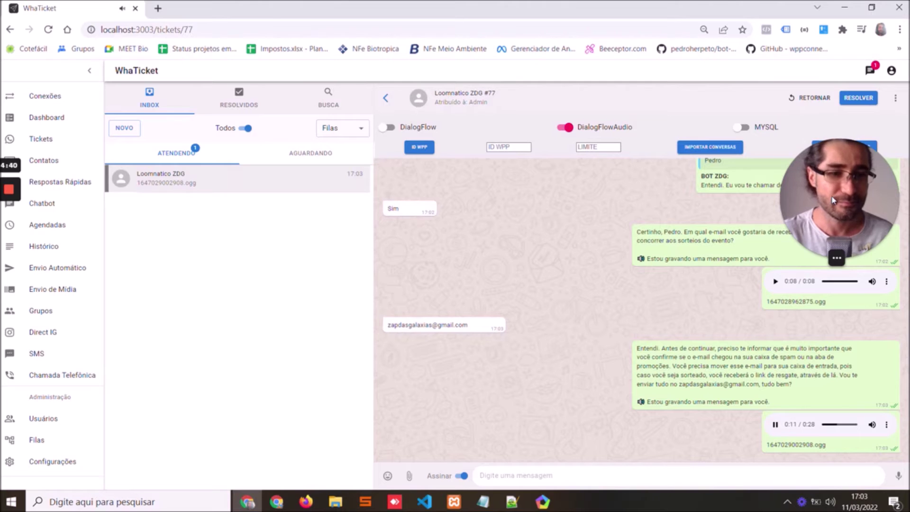
{"action": "mouse_move", "coordinate": [857, 210]}
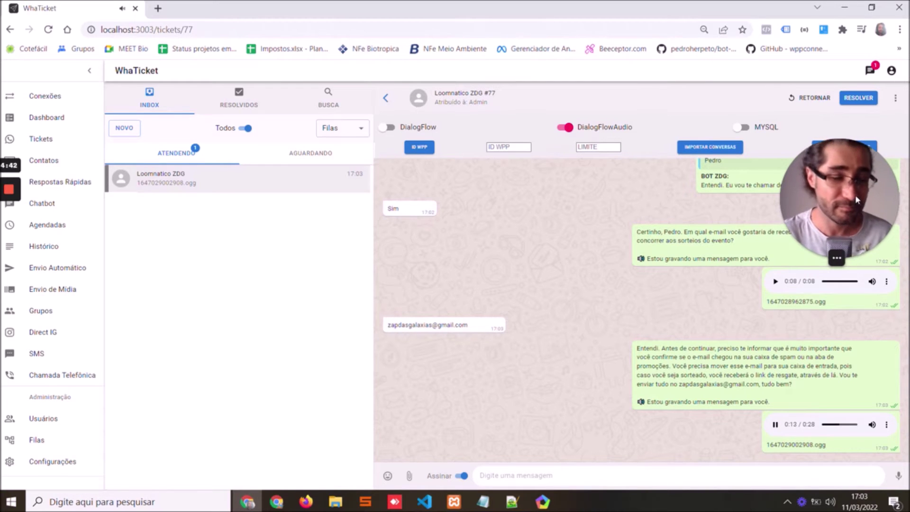
{"action": "left_click_drag", "start_coordinate": [836, 207], "coordinate": [896, 428]}
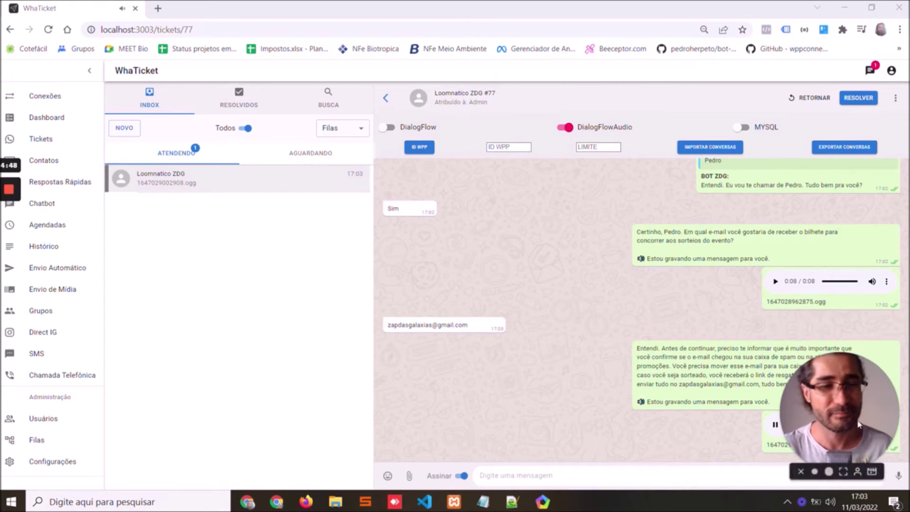
{"action": "left_click_drag", "start_coordinate": [896, 429], "coordinate": [896, 326]}
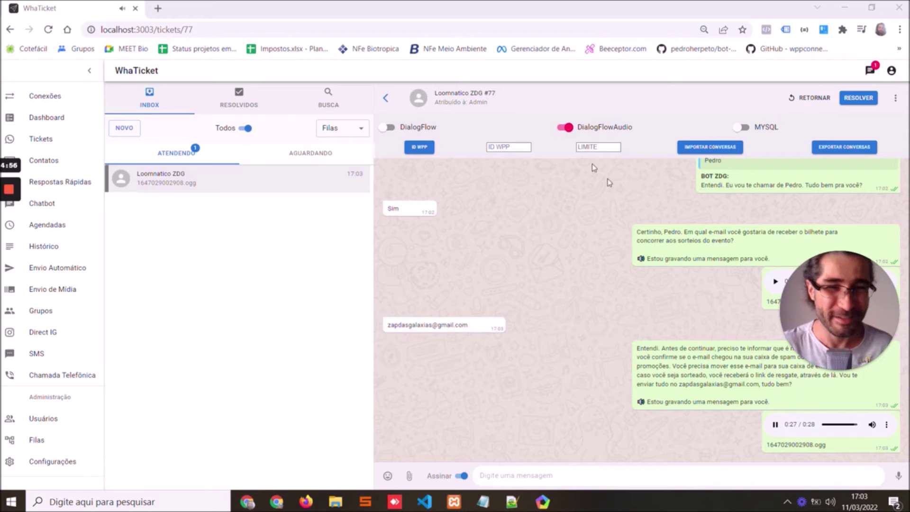
Switch DialogFlowAudio off for the ticket and turn the MYSQL option on
{"action": "left_click", "coordinate": [565, 127]}
{"action": "left_click", "coordinate": [560, 108]}
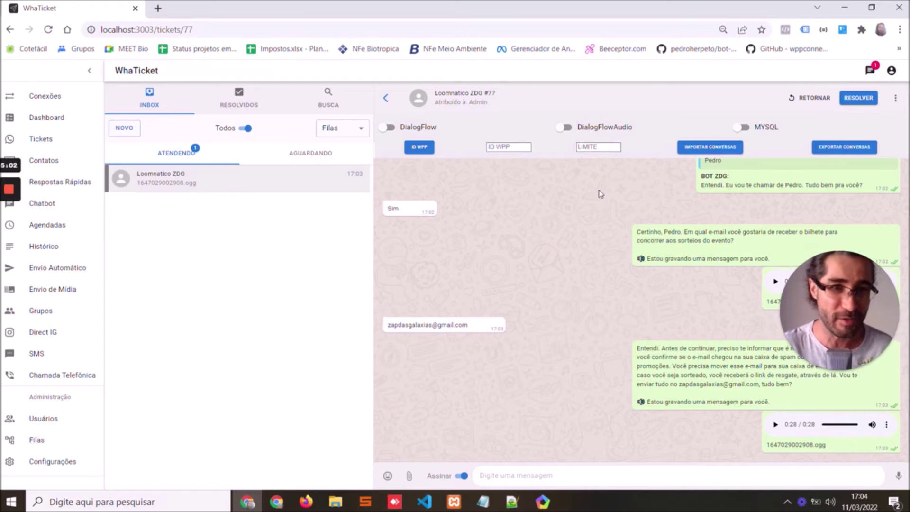
{"action": "left_click", "coordinate": [758, 125]}
Confirm MYSQL on and send 'Oi' from the ticket and from the contact's phone
{"action": "left_click", "coordinate": [553, 96]}
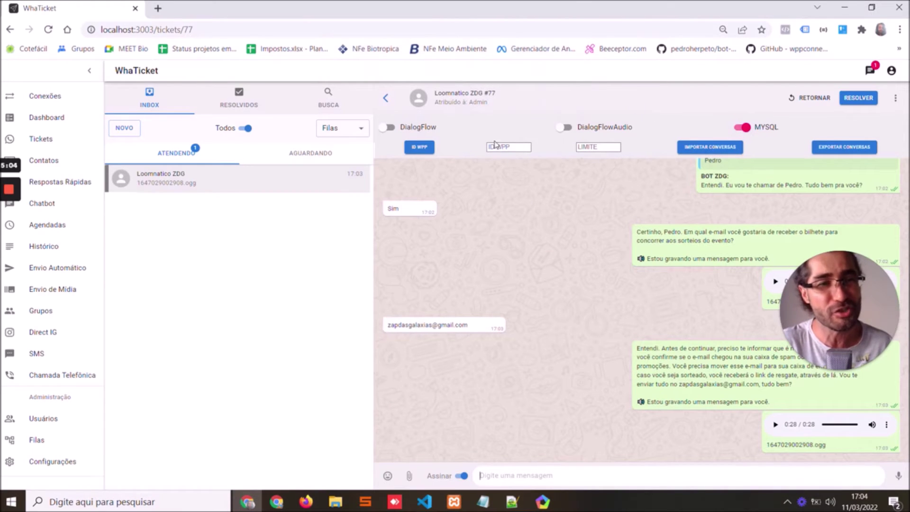
{"action": "type", "text": "Oi"}
{"action": "left_click", "coordinate": [897, 475]}
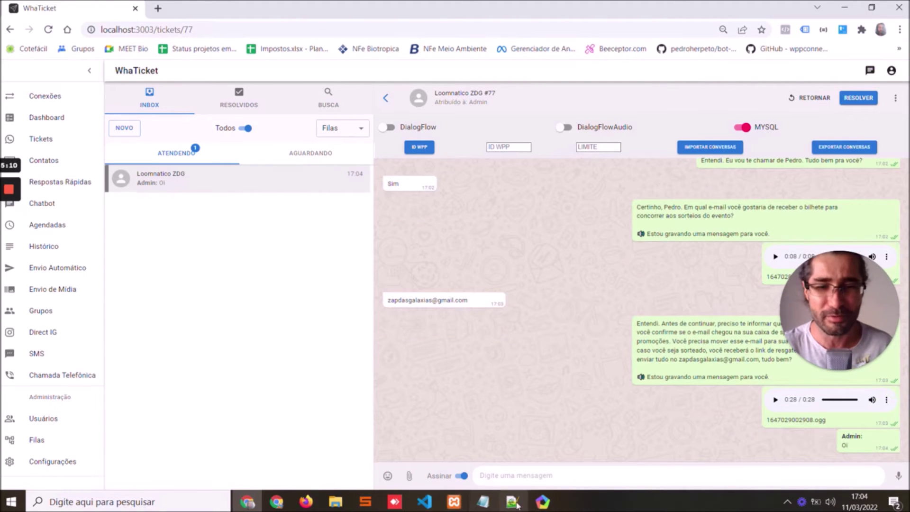
{"action": "key", "text": "alt+Tab"}
{"action": "type", "text": "Oi"}
{"action": "left_click", "coordinate": [385, 431]}
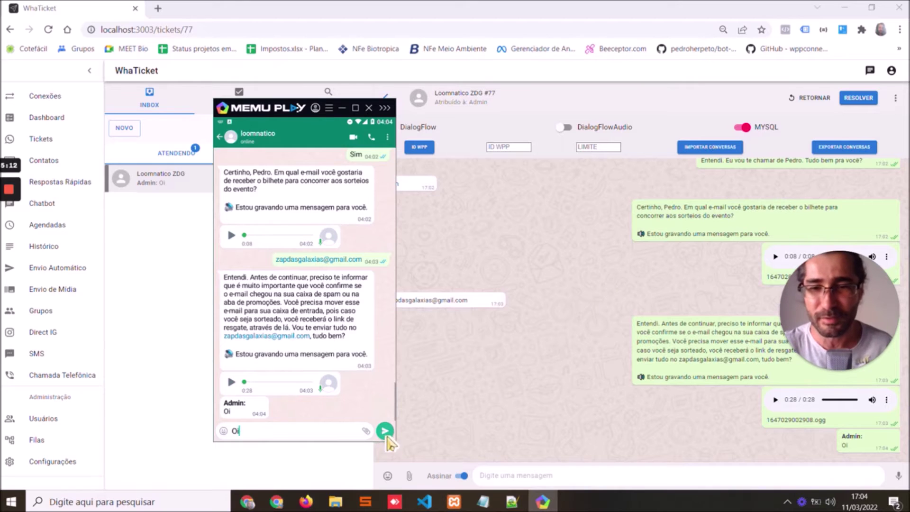
{"action": "left_click", "coordinate": [343, 108]}
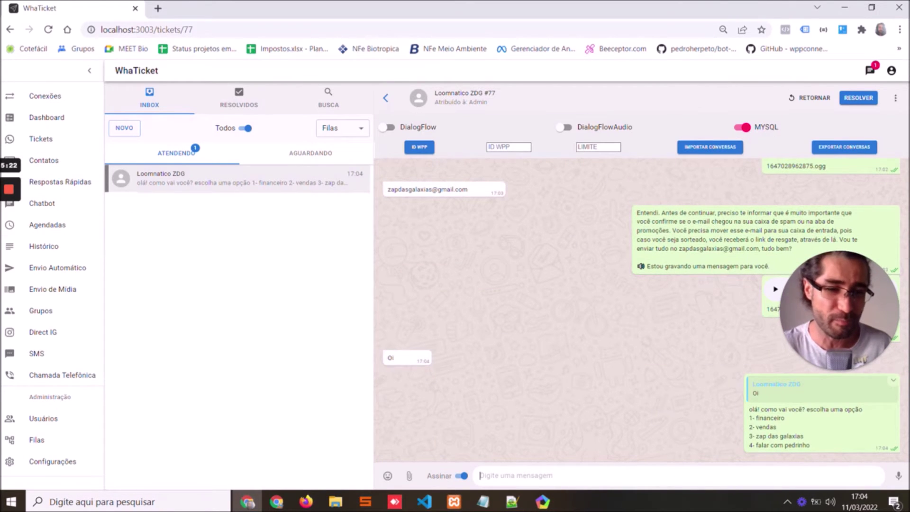
Check the bot's four-option menu reply, switch MYSQL off and open the Chatbot page
{"action": "triple_click", "coordinate": [747, 413]}
{"action": "left_click", "coordinate": [747, 412]}
{"action": "left_click", "coordinate": [743, 127]}
{"action": "left_click", "coordinate": [71, 213]}
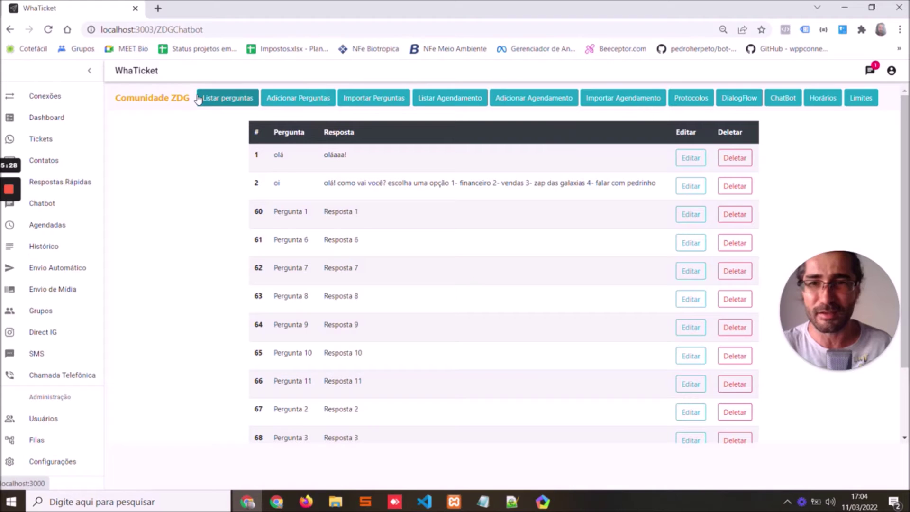
Browse the chatbot's question list, add-question form and question import page
{"action": "left_click", "coordinate": [199, 98]}
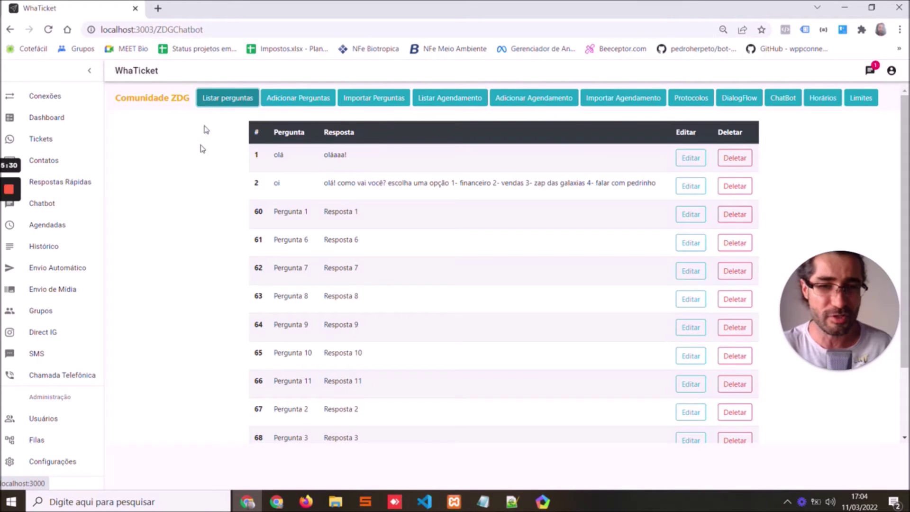
{"action": "scroll", "coordinate": [446, 221], "scroll_direction": "down", "scroll_amount": 2}
{"action": "scroll", "coordinate": [413, 223], "scroll_direction": "up", "scroll_amount": 2}
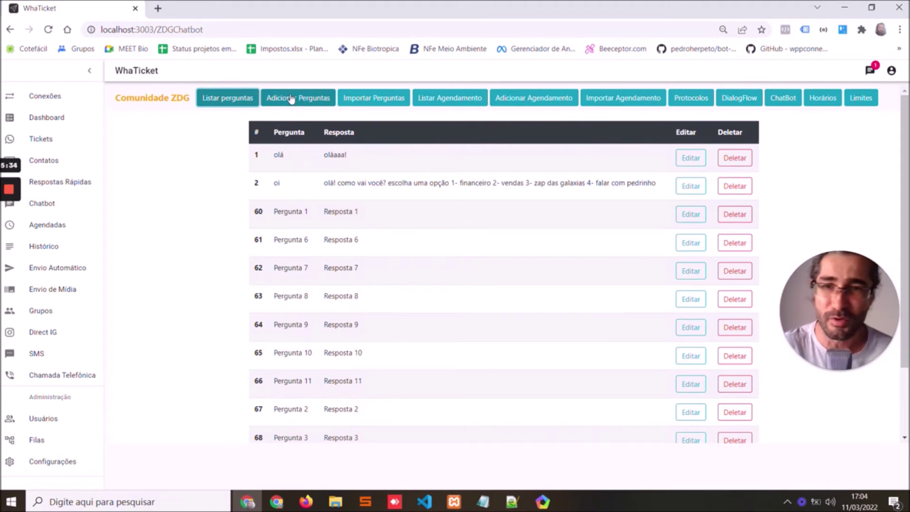
{"action": "left_click", "coordinate": [291, 97]}
{"action": "left_click", "coordinate": [365, 100]}
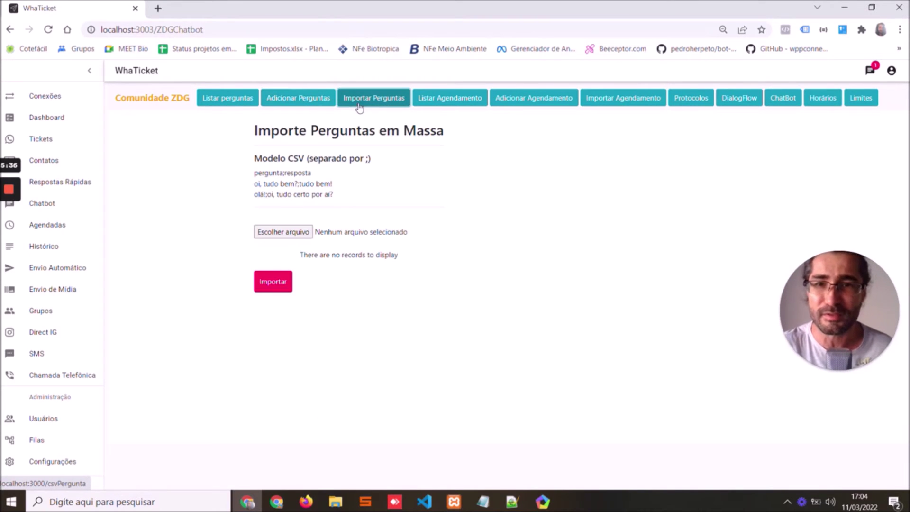
View the scheduling list, add and import pages and the protocols, then reopen ticket #77
{"action": "left_click", "coordinate": [462, 102]}
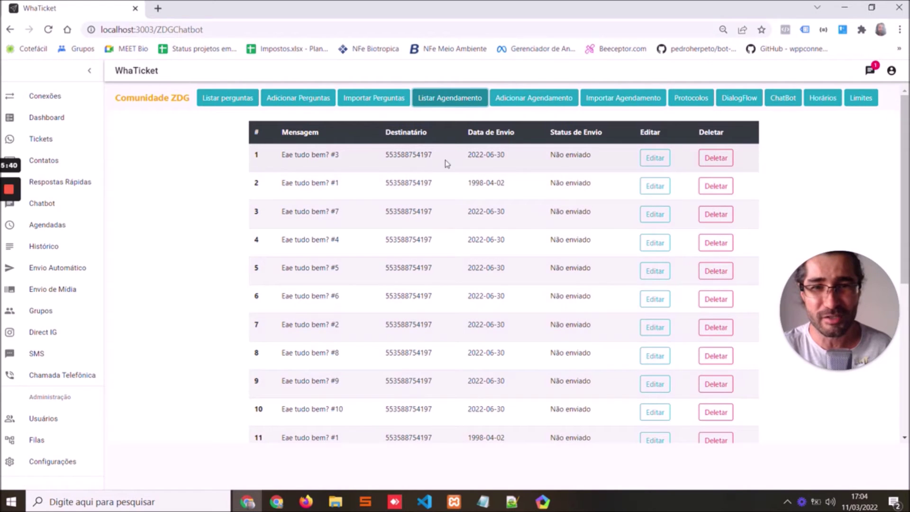
{"action": "left_click", "coordinate": [561, 101]}
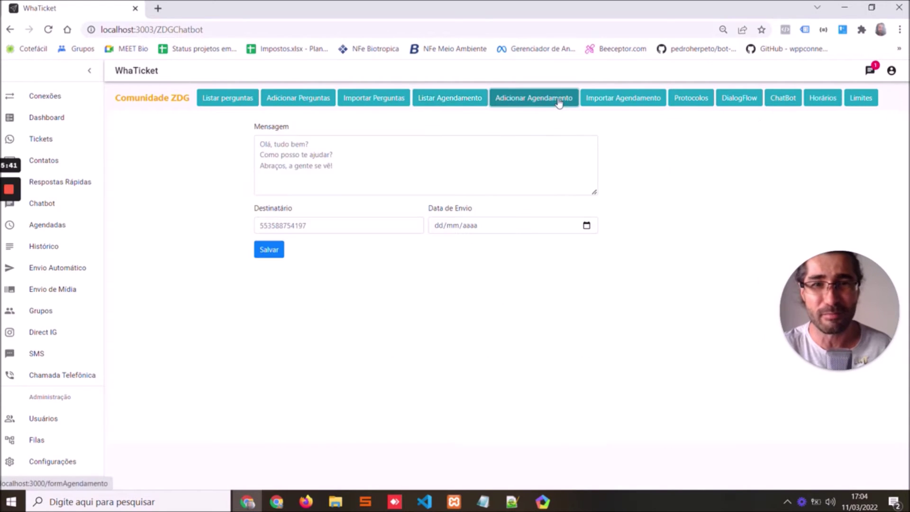
{"action": "left_click", "coordinate": [625, 98]}
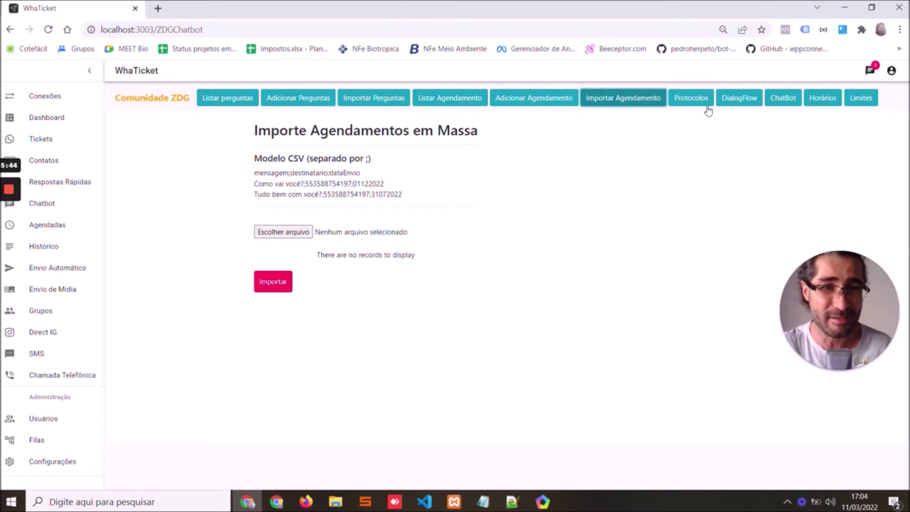
{"action": "left_click", "coordinate": [708, 103]}
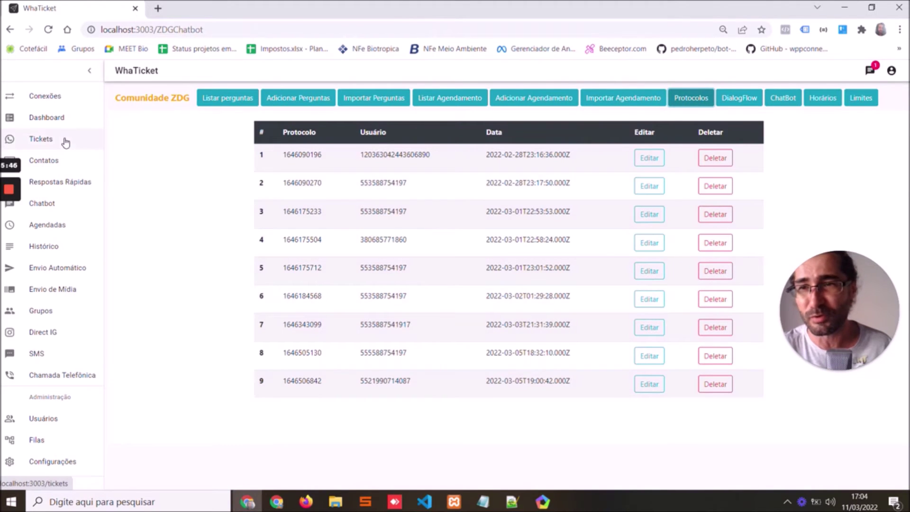
{"action": "left_click", "coordinate": [65, 142]}
{"action": "left_click", "coordinate": [233, 178]}
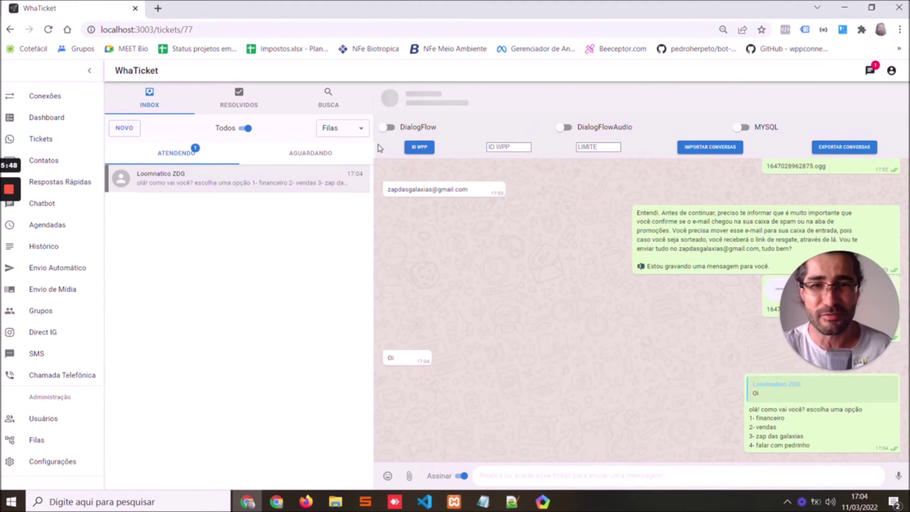
Resolve ticket #77 to generate its protocol number and check it on the phone
{"action": "left_click", "coordinate": [859, 98]}
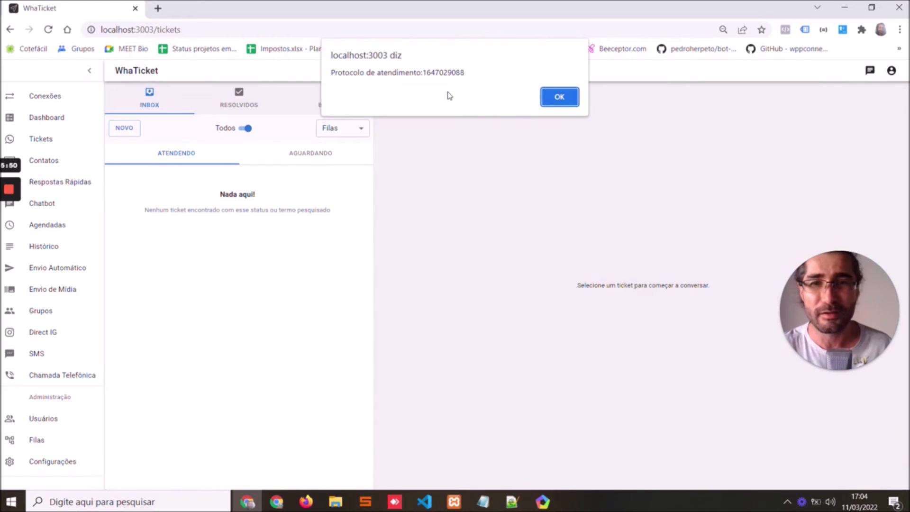
{"action": "left_click", "coordinate": [560, 98]}
{"action": "left_click", "coordinate": [543, 501]}
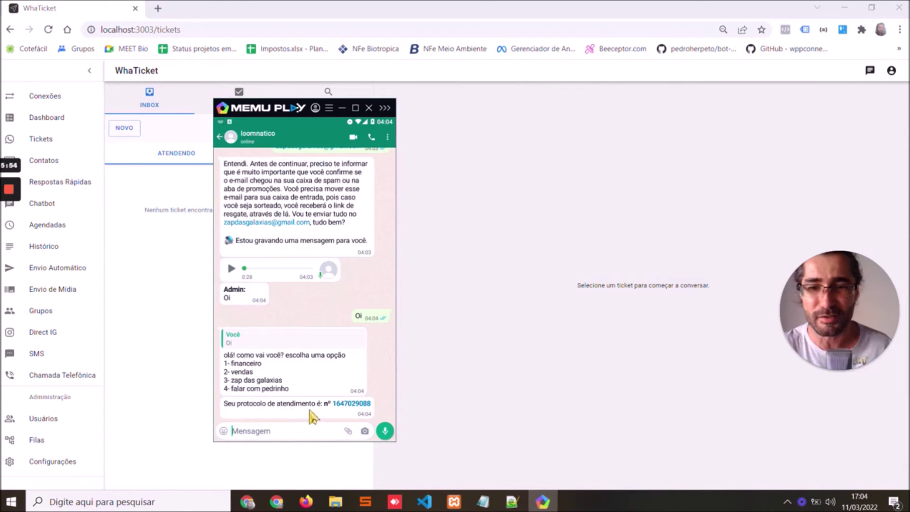
{"action": "left_click", "coordinate": [75, 201]}
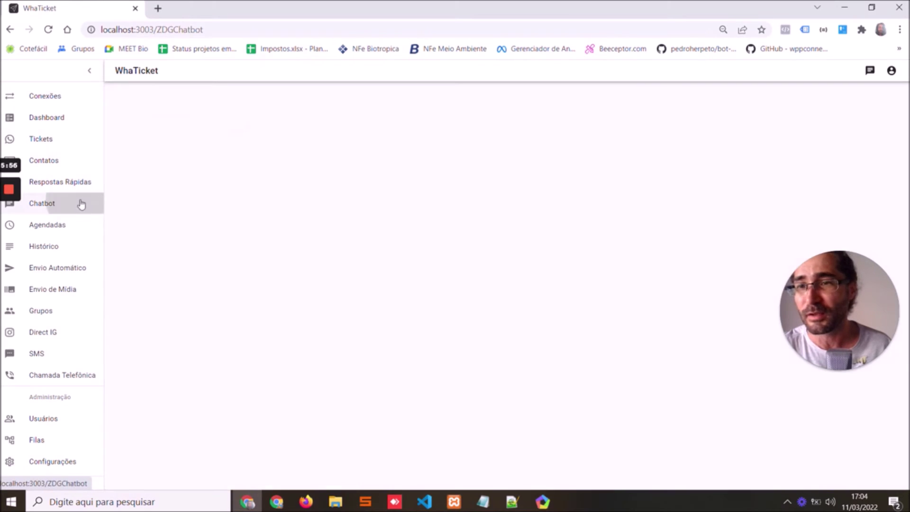
{"action": "left_click", "coordinate": [701, 99]}
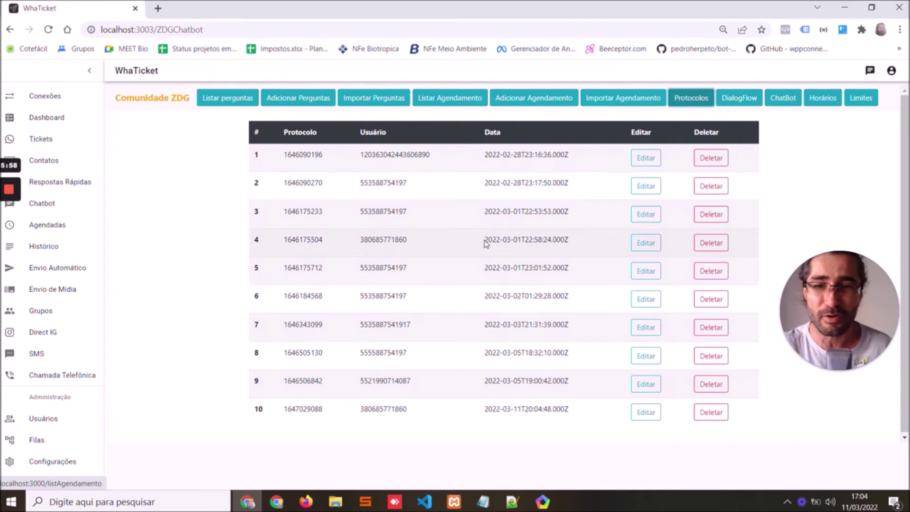
{"action": "left_click_drag", "start_coordinate": [284, 409], "coordinate": [555, 409]}
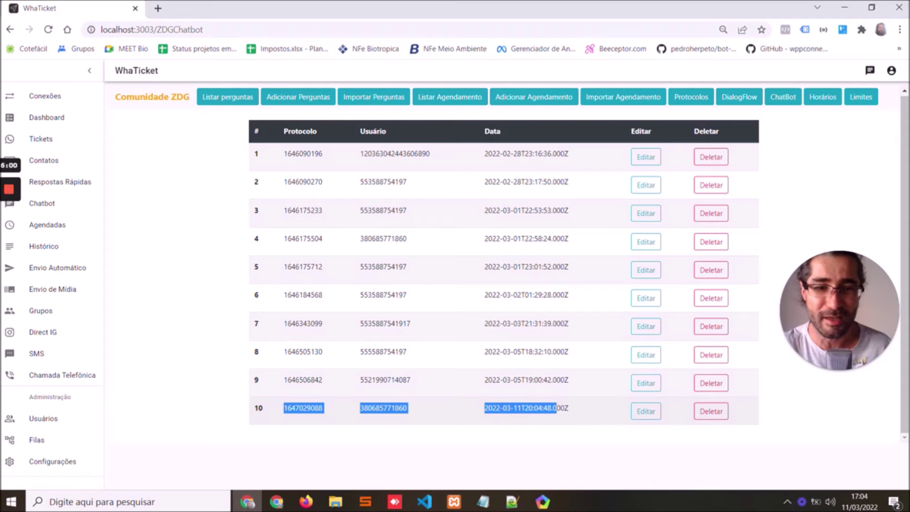
{"action": "left_click", "coordinate": [338, 421]}
{"action": "double_click", "coordinate": [363, 409]}
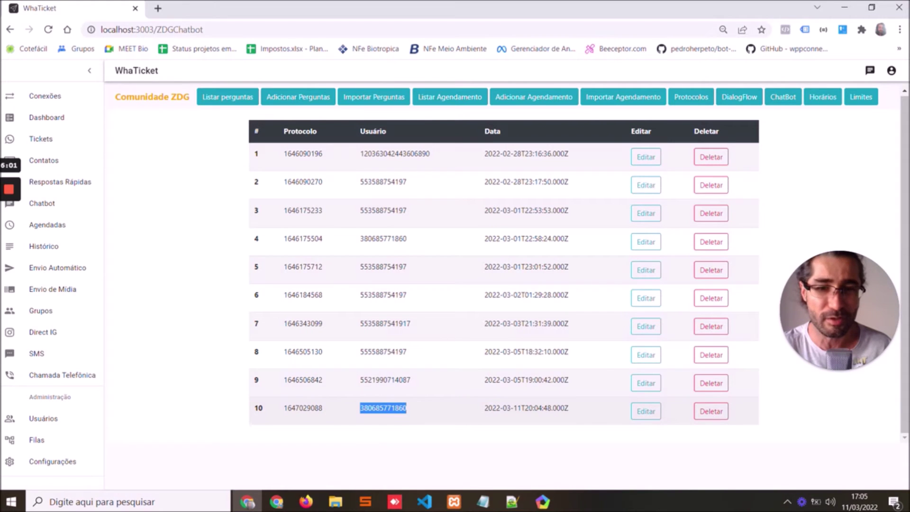
Browse the DialogFlow, Horários and Limites chatbot lists, then go to Envio de Mídia
{"action": "left_click", "coordinate": [755, 107]}
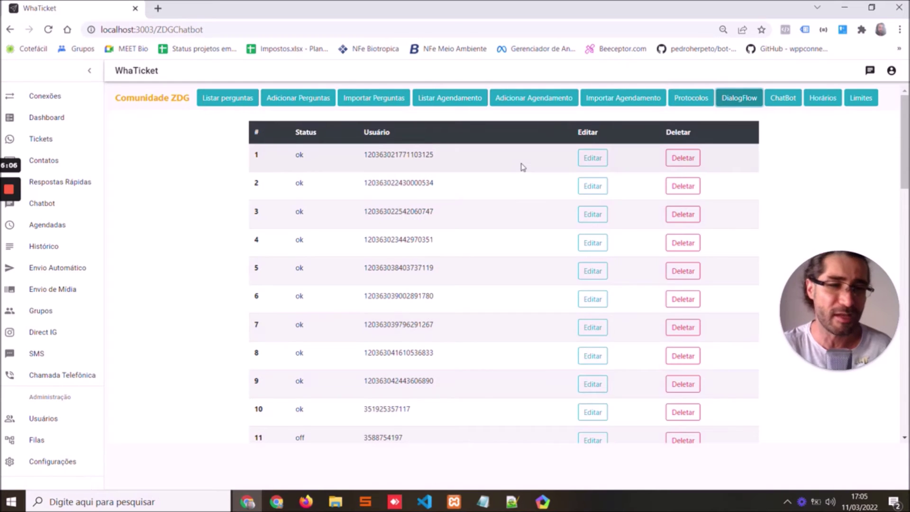
{"action": "left_click", "coordinate": [822, 99]}
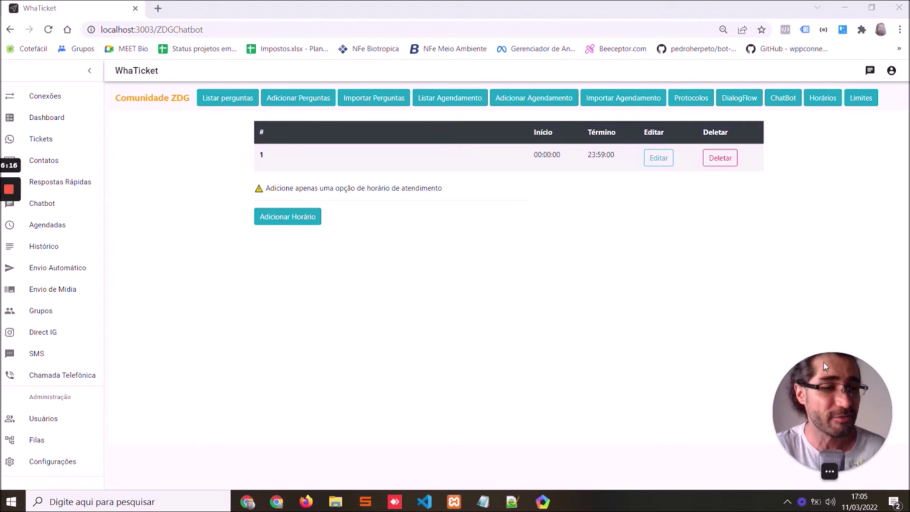
{"action": "left_click", "coordinate": [861, 100]}
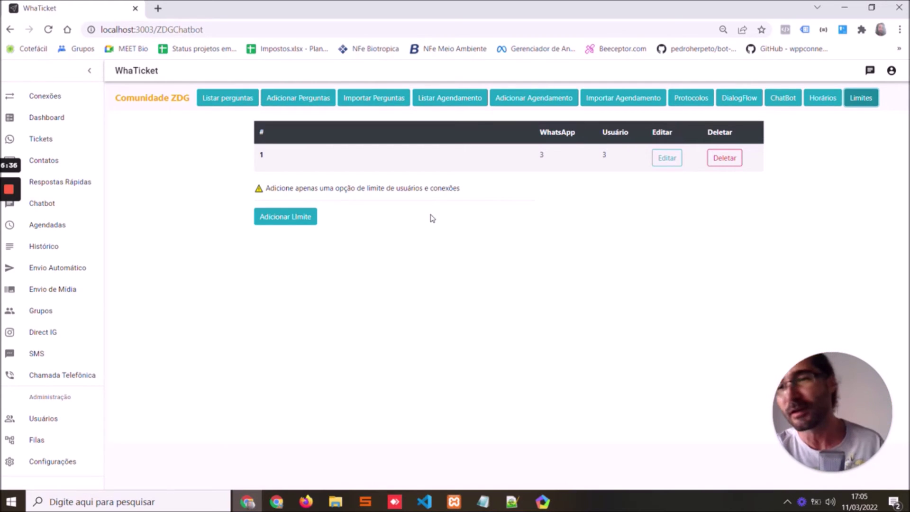
{"action": "left_click", "coordinate": [72, 300]}
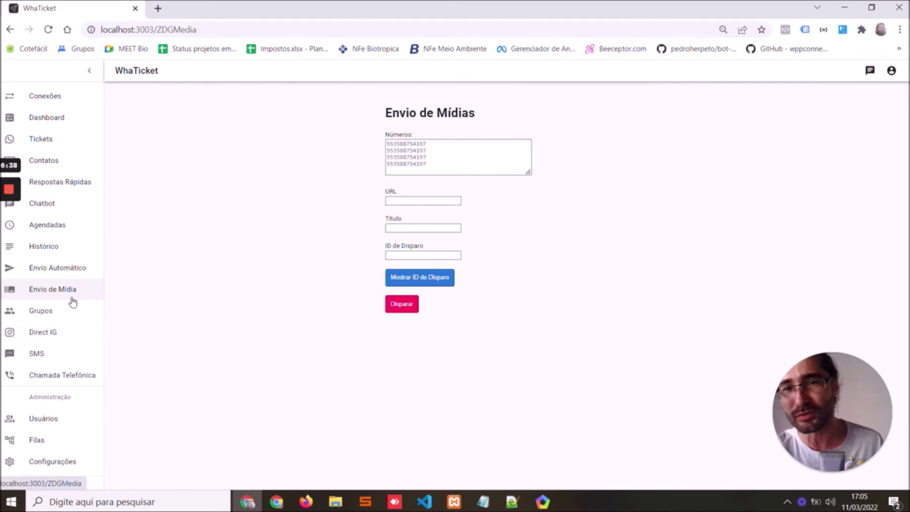
Visit Envio Automático and Histórico, then cycle the Grupos tabs through Mensagem da NASA
{"action": "left_click", "coordinate": [59, 278]}
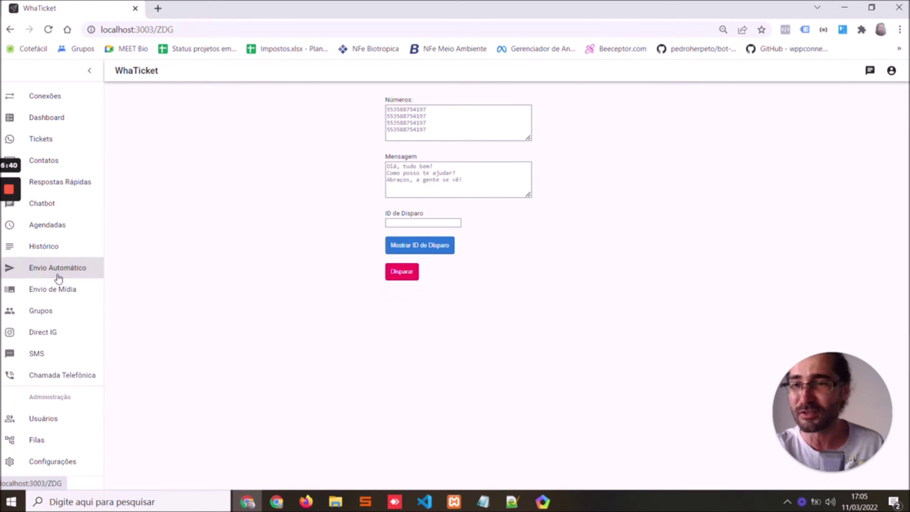
{"action": "left_click", "coordinate": [53, 246]}
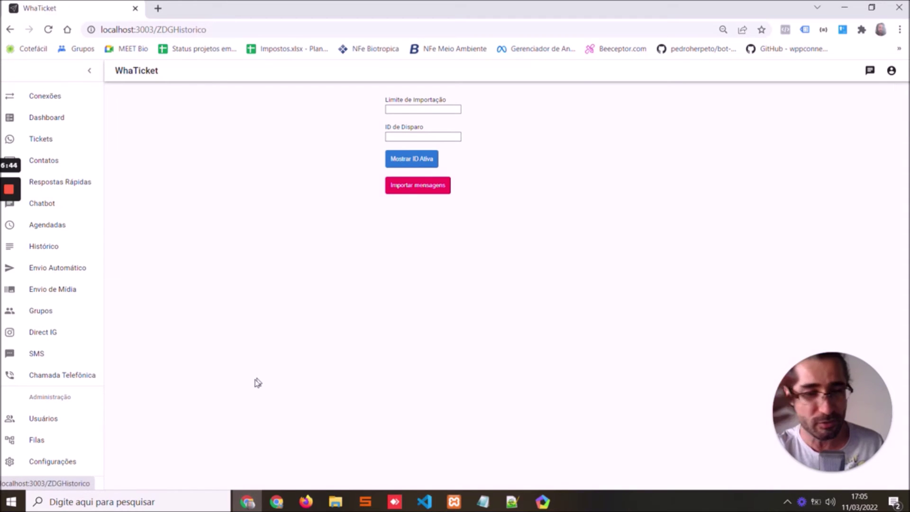
{"action": "left_click", "coordinate": [54, 313]}
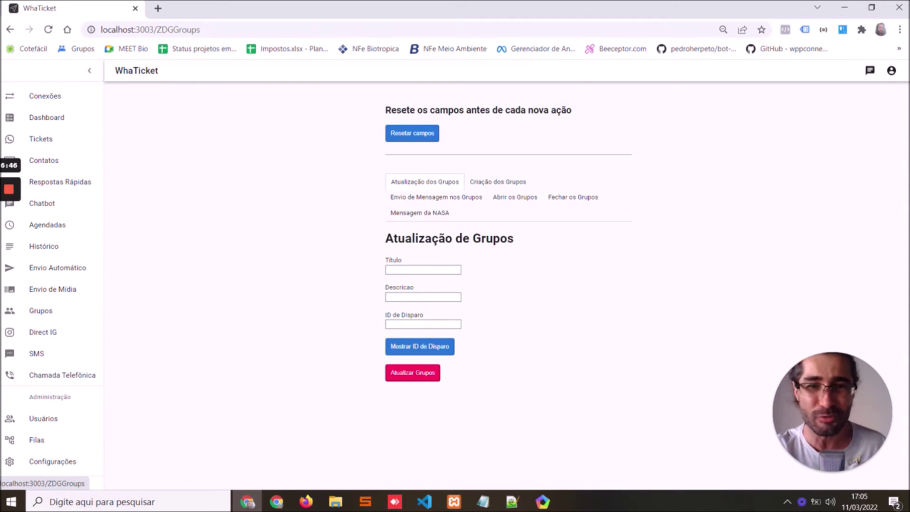
{"action": "left_click", "coordinate": [436, 197]}
{"action": "left_click", "coordinate": [516, 197]}
{"action": "left_click", "coordinate": [574, 197]}
{"action": "left_click", "coordinate": [419, 213]}
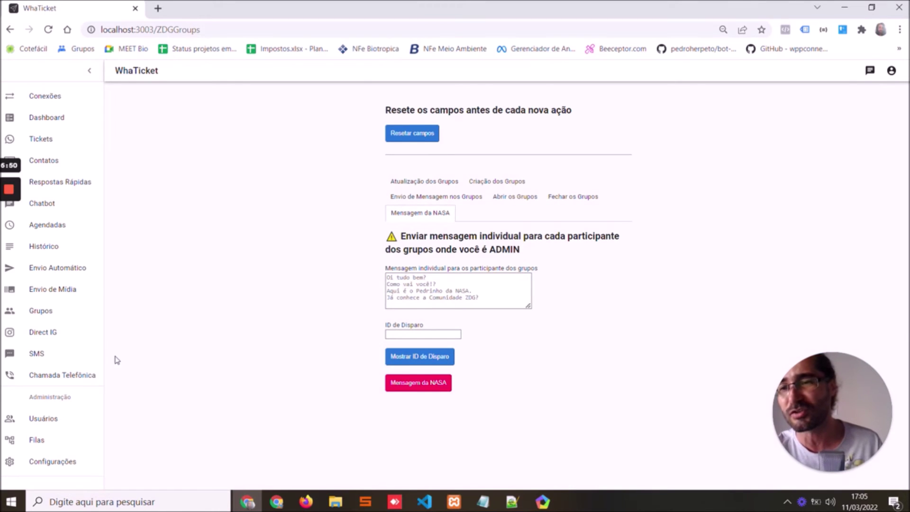
Check the SMS and Chamada Telefônica pages, then return to the Tickets inbox
{"action": "left_click", "coordinate": [99, 362]}
{"action": "left_click", "coordinate": [85, 375]}
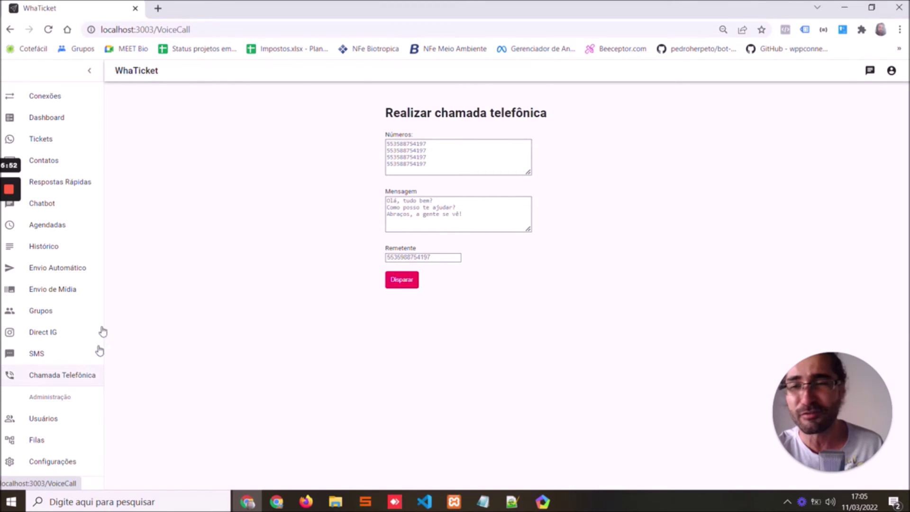
{"action": "left_click", "coordinate": [56, 140]}
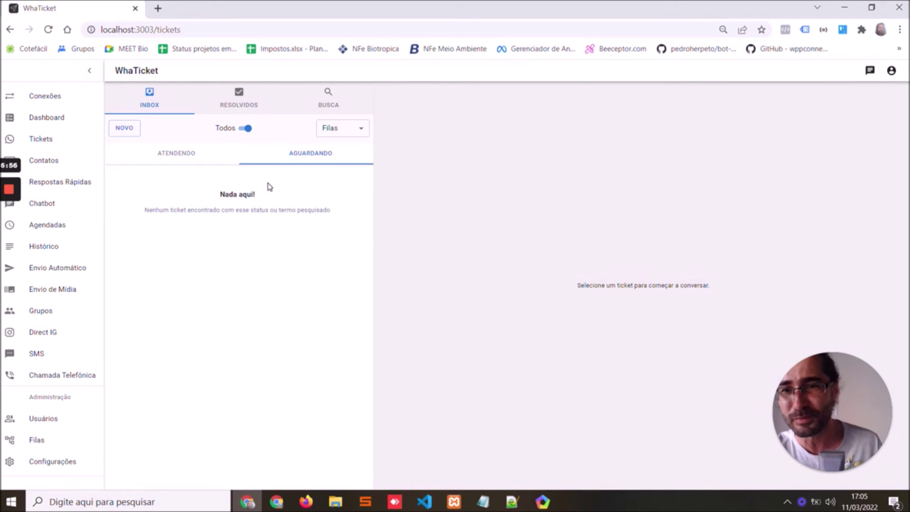
Reopen the resolved Loomnatico ZDG ticket and find it among tickets being attended
{"action": "left_click", "coordinate": [260, 106]}
{"action": "left_click", "coordinate": [232, 163]}
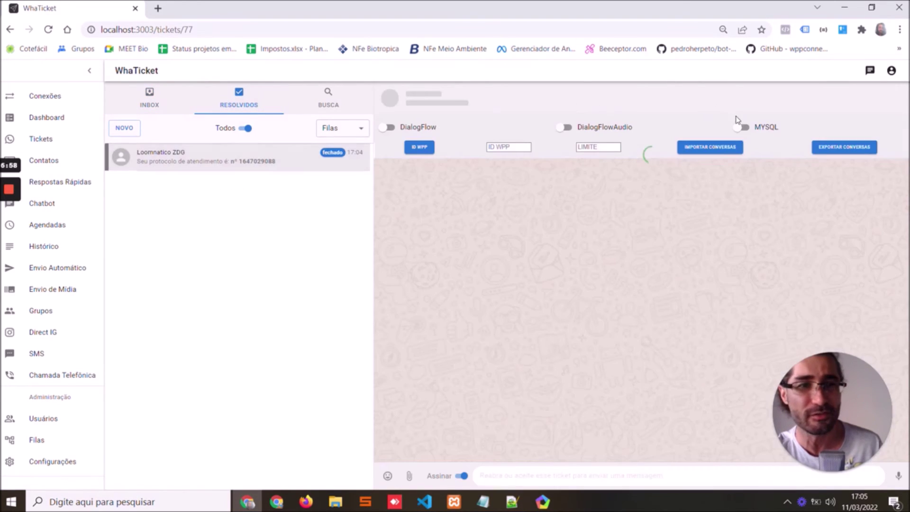
{"action": "left_click", "coordinate": [880, 101]}
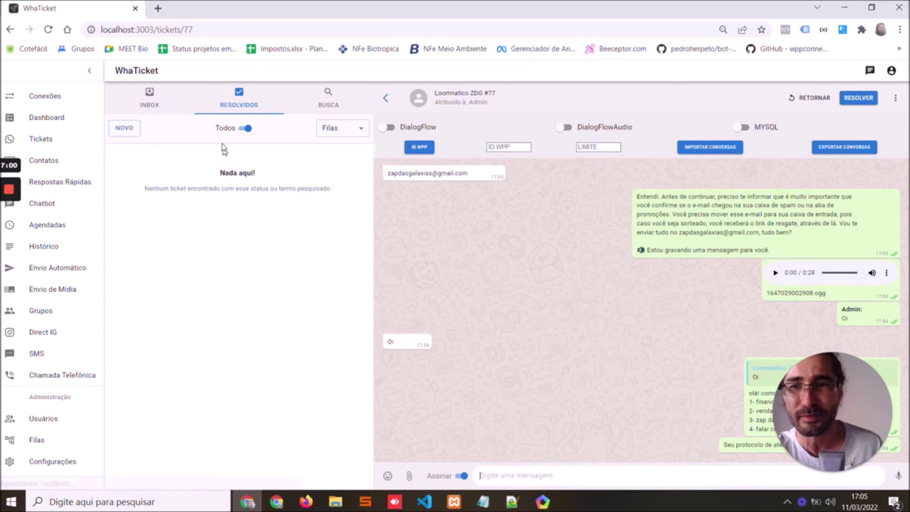
{"action": "left_click", "coordinate": [171, 110]}
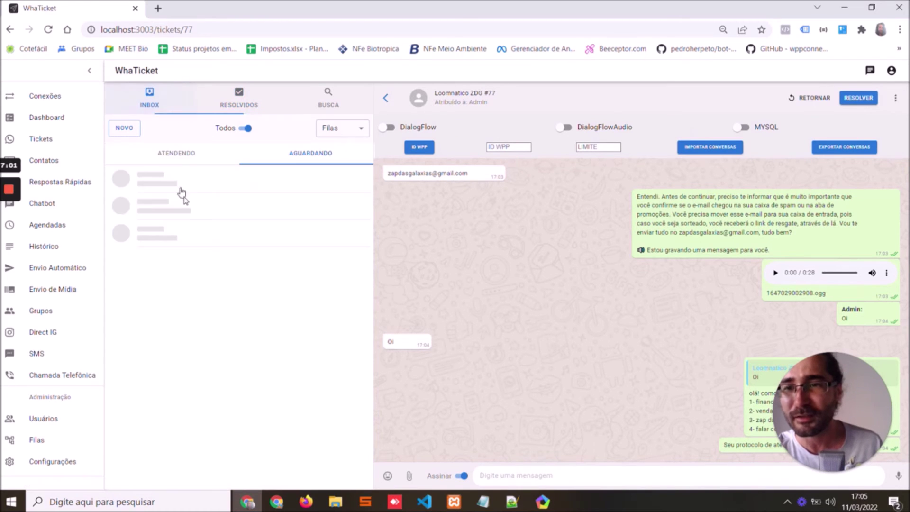
{"action": "left_click", "coordinate": [196, 151]}
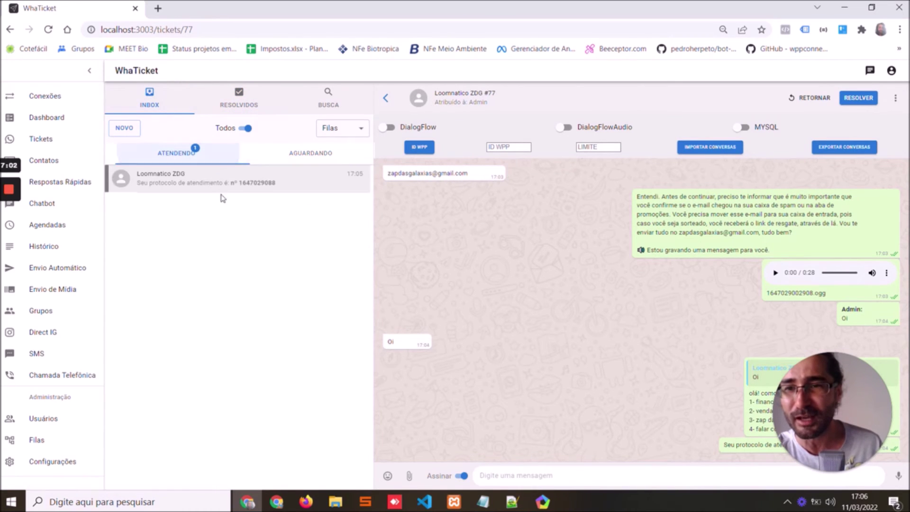
Export the ticket's conversation to a CSV file
{"action": "left_click", "coordinate": [826, 148]}
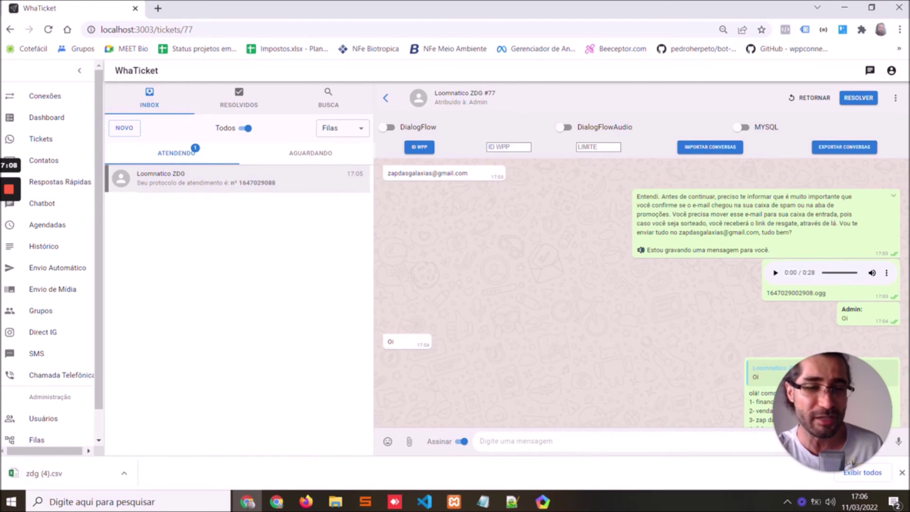
{"action": "scroll", "coordinate": [709, 262], "scroll_direction": "down", "scroll_amount": 1}
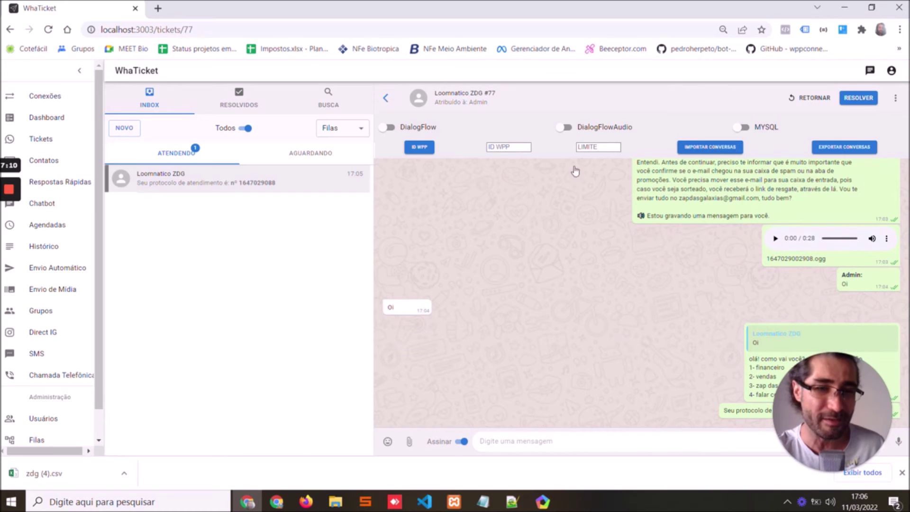
{"action": "left_click", "coordinate": [902, 472]}
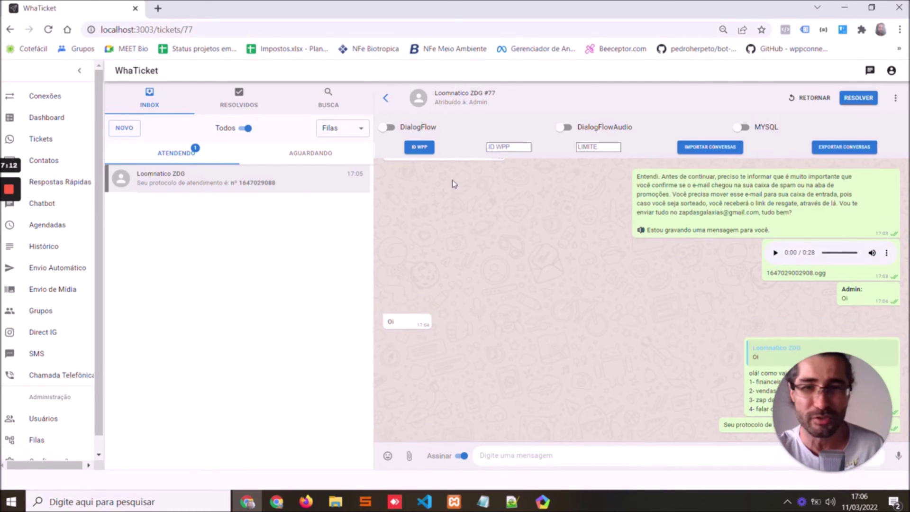
Toggle DialogFlow on and off for the ticket and check its WhatsApp connection ID
{"action": "left_click", "coordinate": [421, 147]}
{"action": "left_click", "coordinate": [560, 109]}
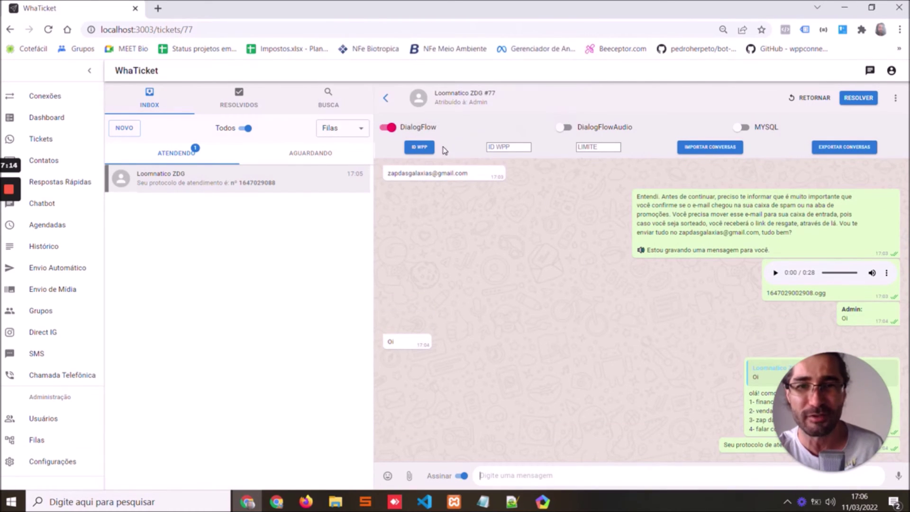
{"action": "left_click", "coordinate": [399, 137]}
{"action": "left_click", "coordinate": [418, 147]}
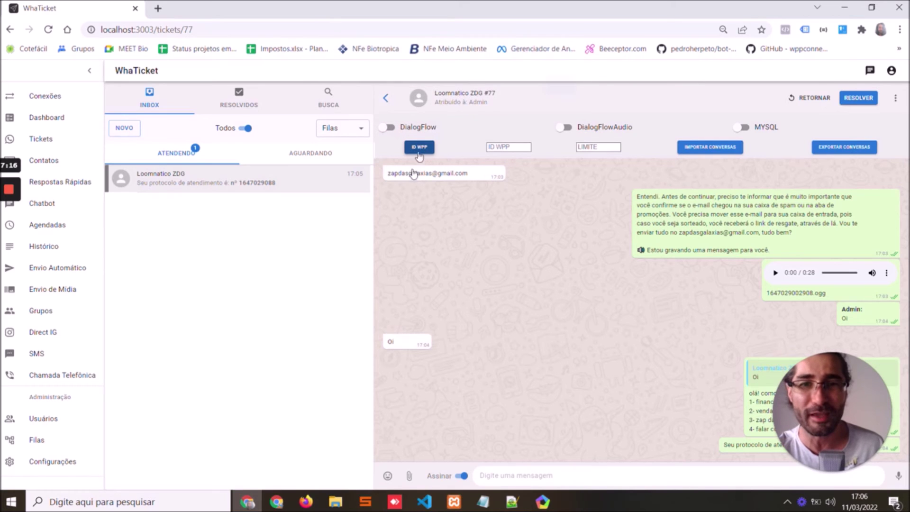
{"action": "left_click", "coordinate": [559, 97]}
Try the conversation import limit field, glance at the phone emulator chat, then open Contatos
{"action": "left_click", "coordinate": [590, 147]}
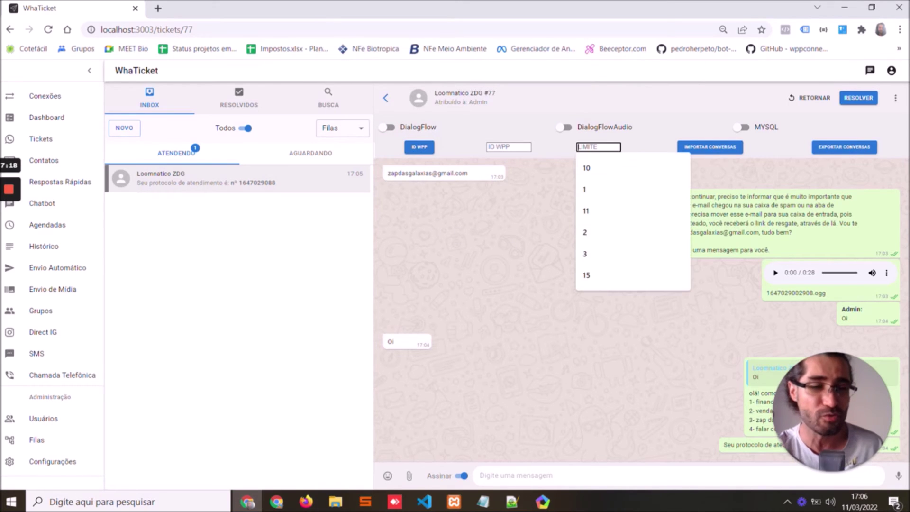
{"action": "left_click", "coordinate": [497, 209]}
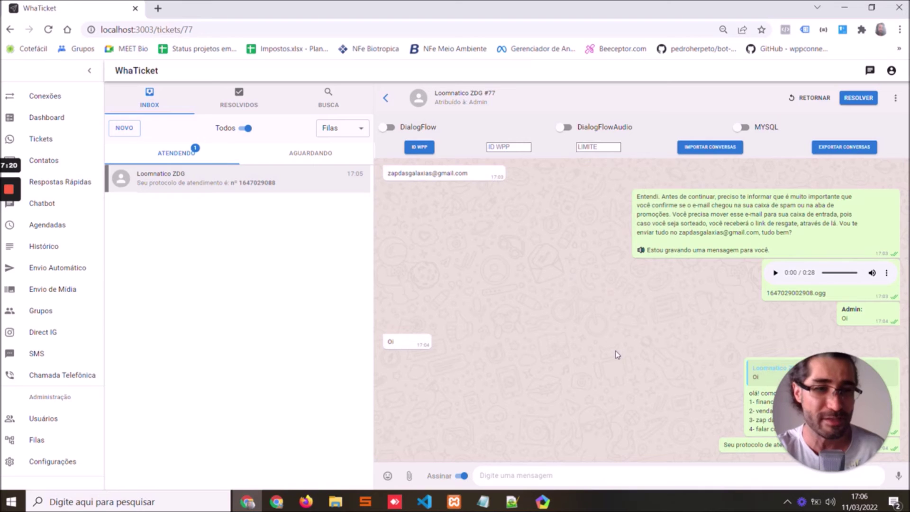
{"action": "left_click", "coordinate": [543, 502]}
{"action": "scroll", "coordinate": [366, 223], "scroll_direction": "up", "scroll_amount": 8}
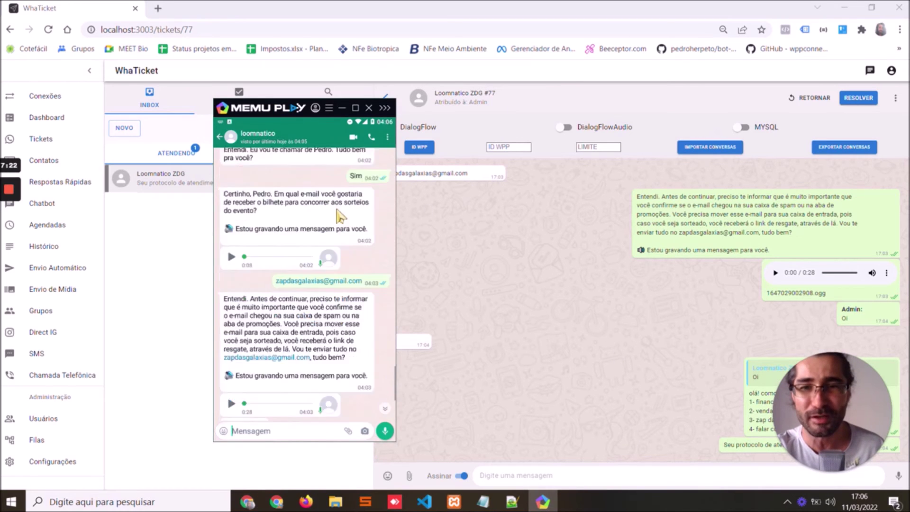
{"action": "scroll", "coordinate": [353, 219], "scroll_direction": "down", "scroll_amount": 10}
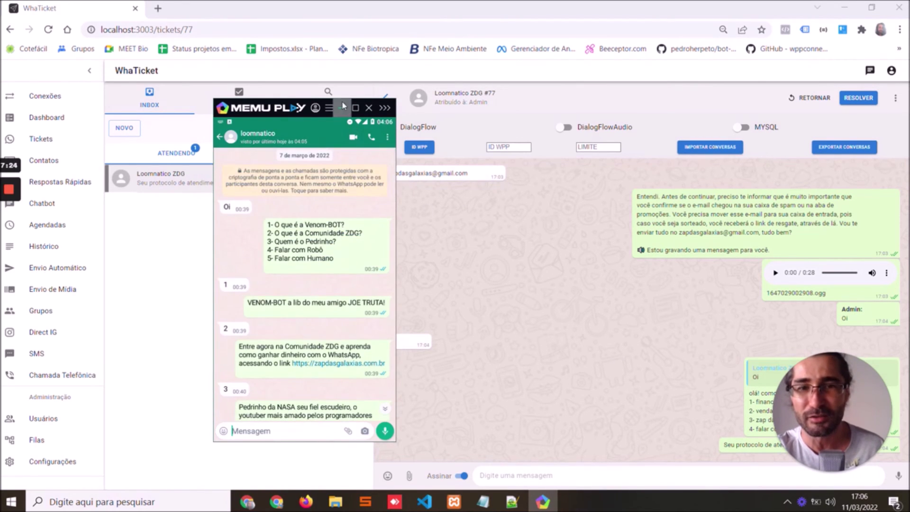
{"action": "left_click", "coordinate": [342, 107]}
{"action": "left_click", "coordinate": [611, 147]}
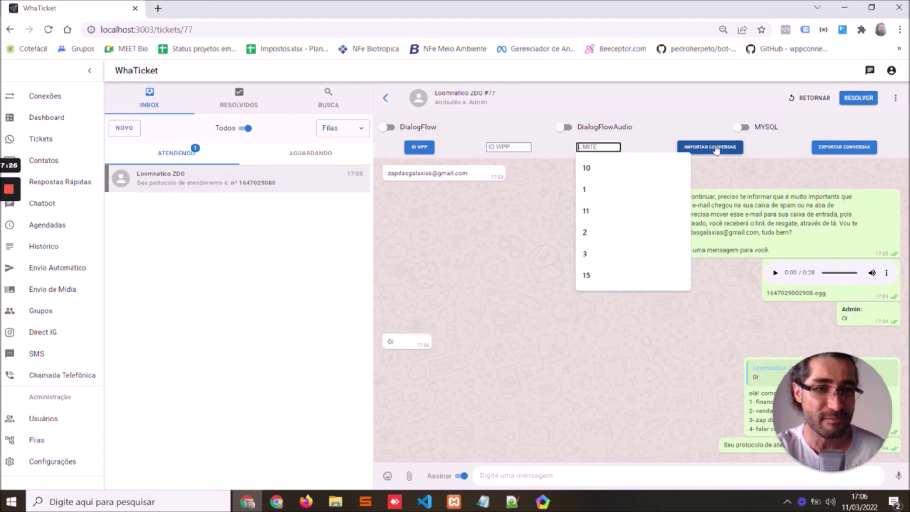
{"action": "left_click", "coordinate": [765, 213]}
{"action": "left_click", "coordinate": [44, 161]}
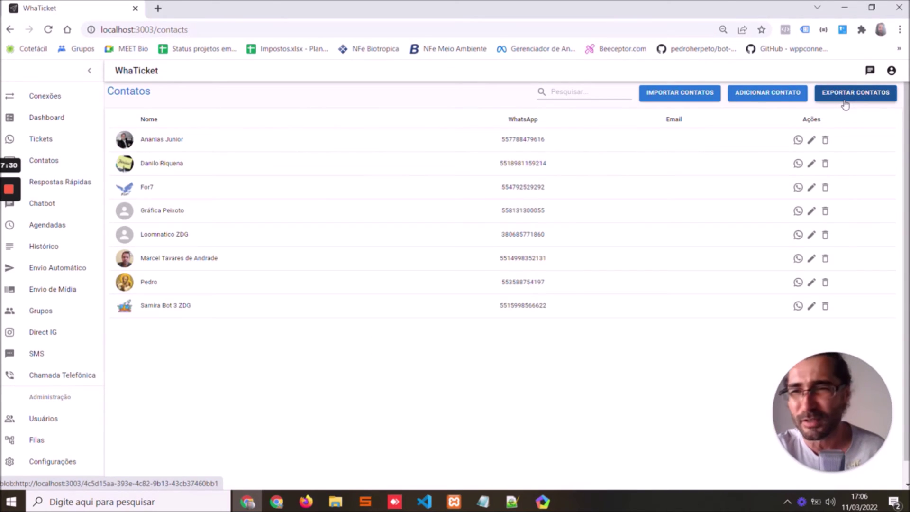
Check the Dashboard's ticket counts, then go to the Conexões list
{"action": "left_click", "coordinate": [42, 120]}
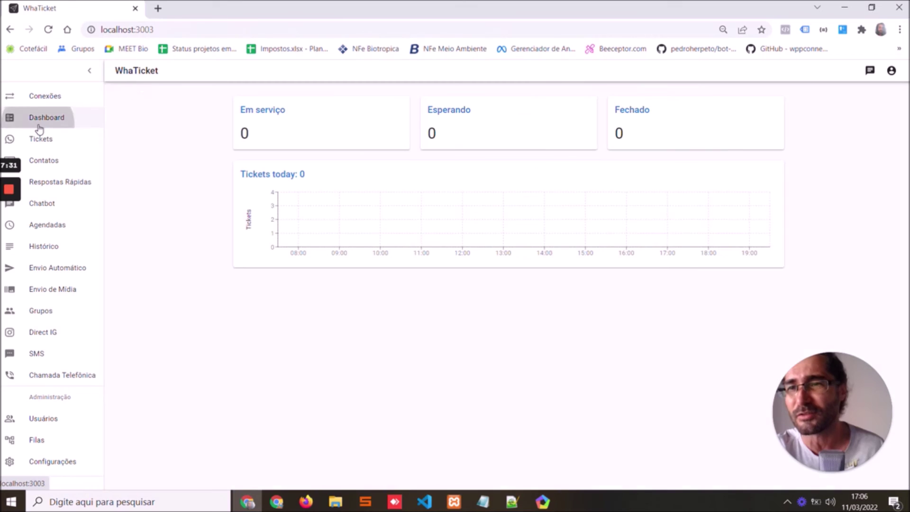
{"action": "left_click", "coordinate": [46, 96]}
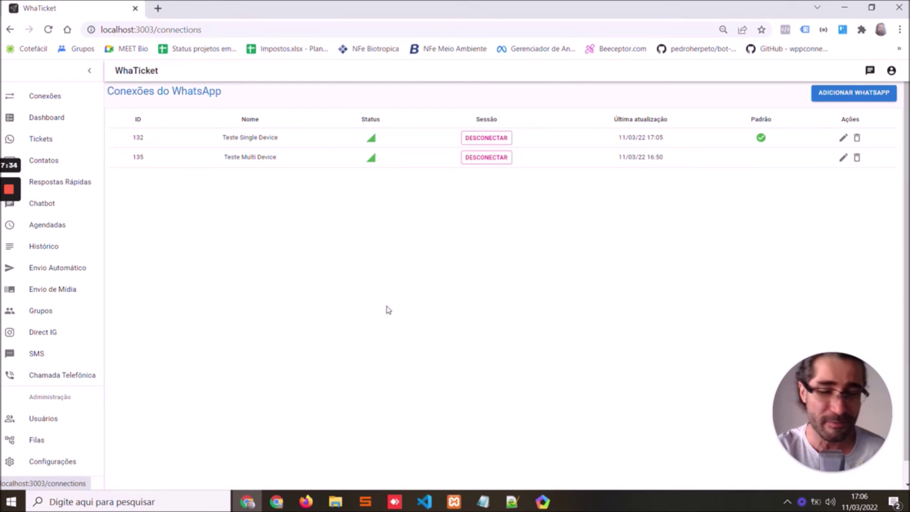